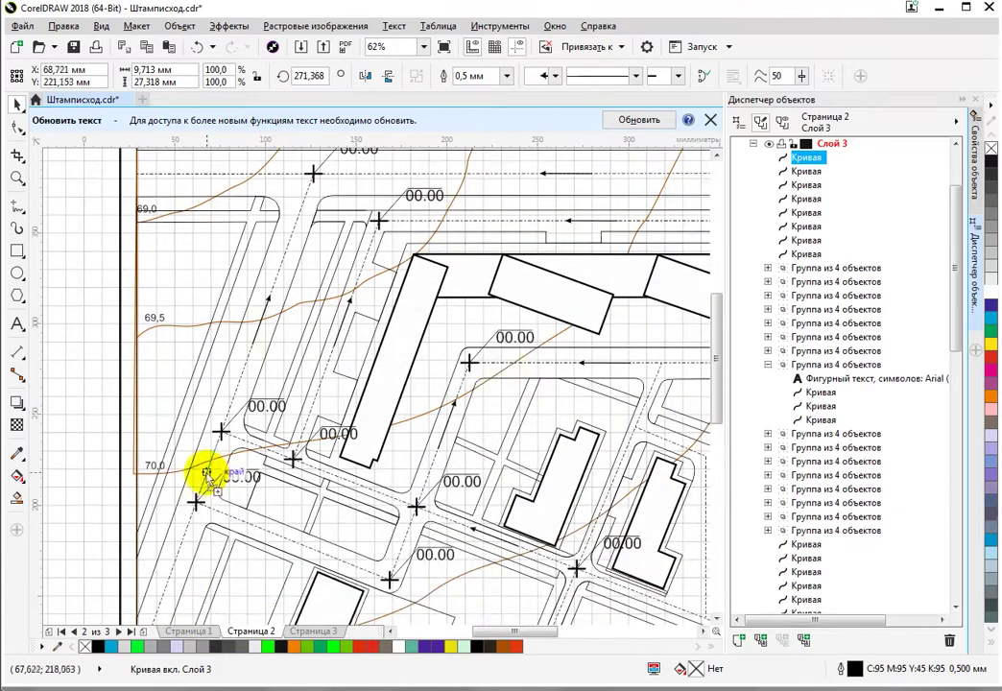
Select the oversized elevation label groups on layer Слой 3 and set their text size to 16 pt
{"action": "left_click", "coordinate": [806, 295]}
{"action": "left_click", "coordinate": [806, 392], "text": "shift"}
{"action": "right_click", "coordinate": [833, 295]}
{"action": "left_click", "coordinate": [833, 300]}
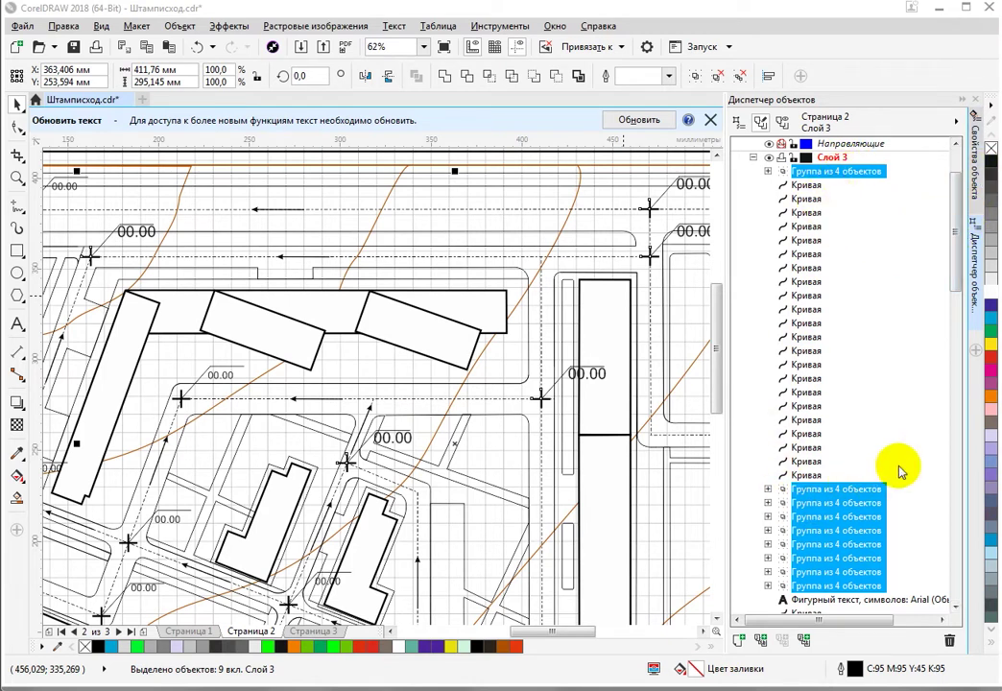
{"action": "left_click", "coordinate": [971, 165]}
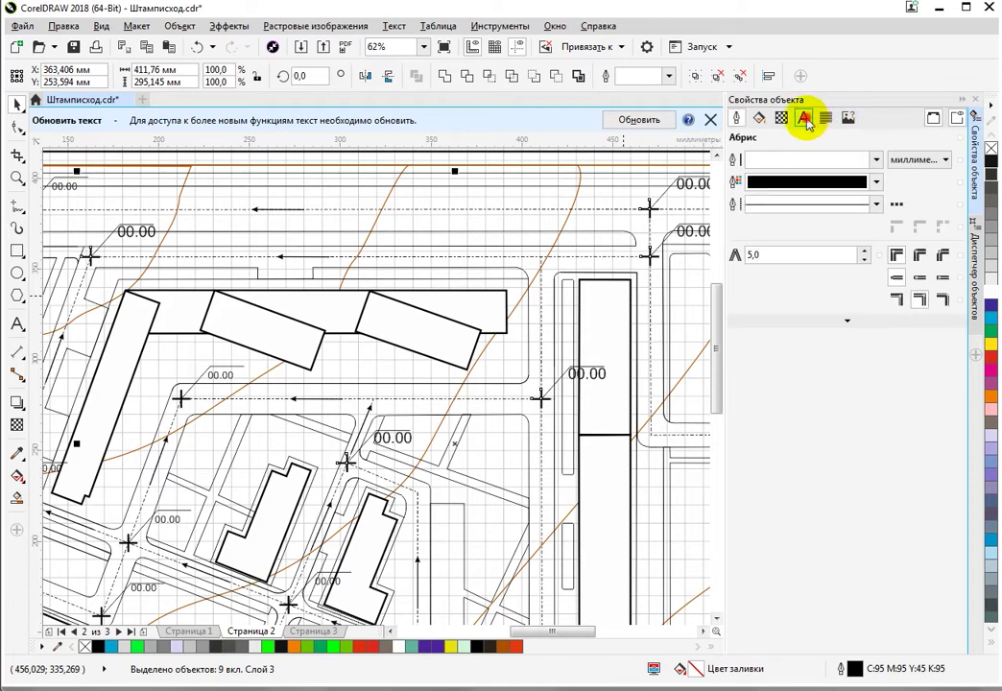
{"action": "left_click", "coordinate": [804, 118]}
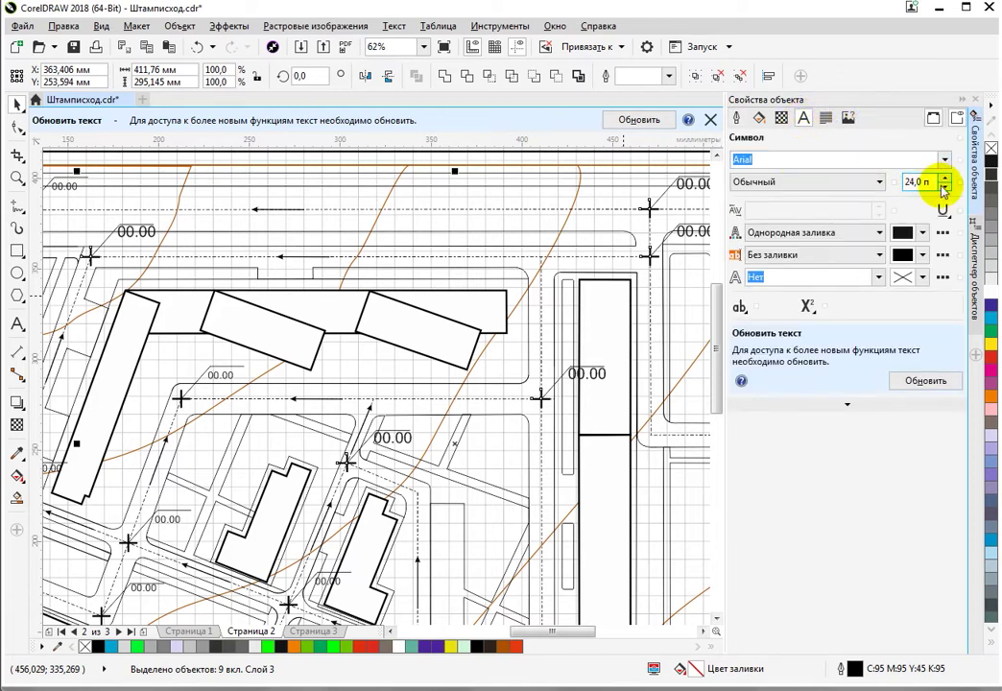
{"action": "left_click_drag", "start_coordinate": [914, 181], "coordinate": [883, 188]}
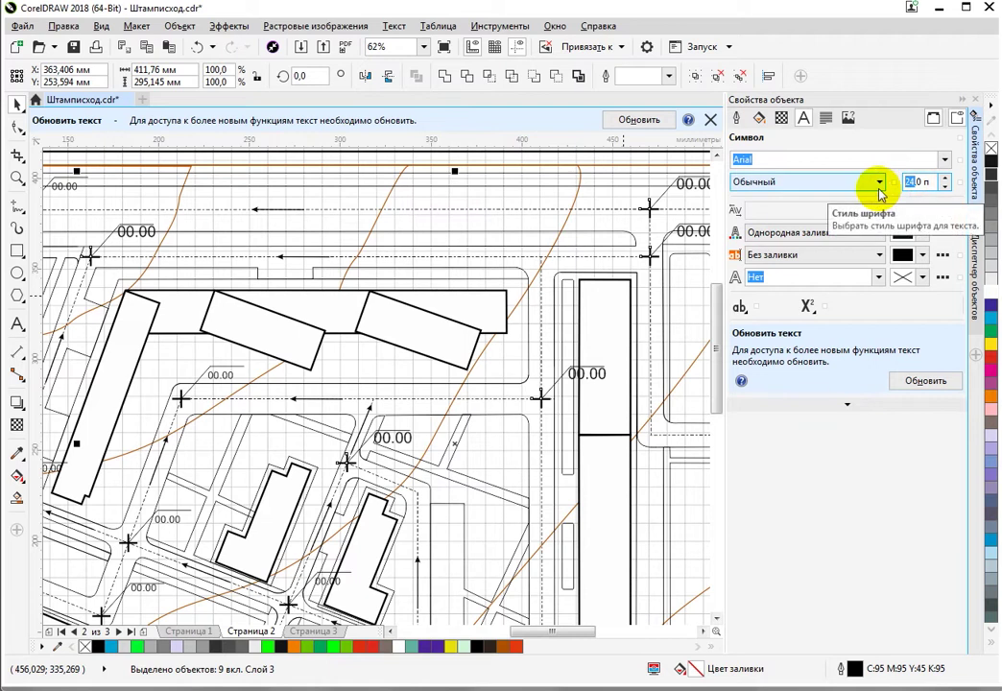
{"action": "type", "text": "1"}
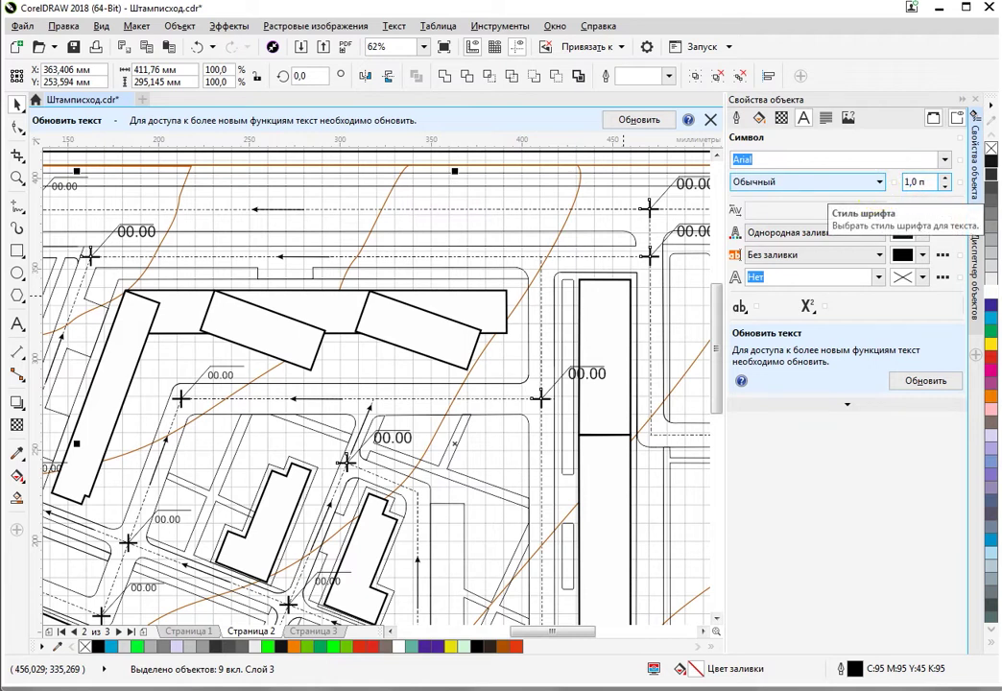
{"action": "type", "text": "6"}
{"action": "key", "text": "Return"}
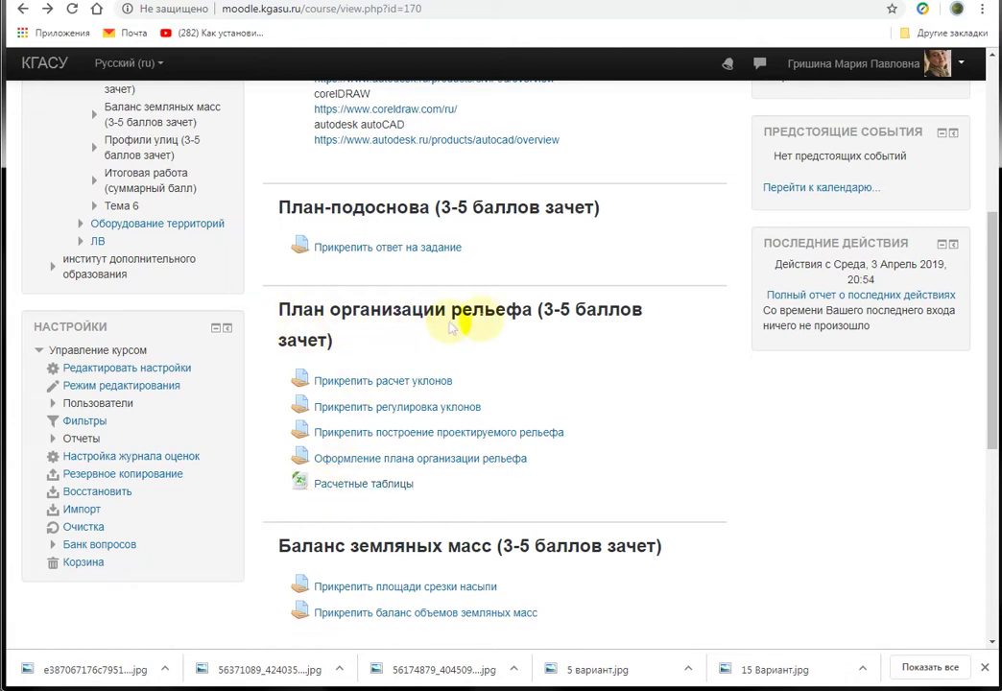
Download расчетные таблицы.xlsx from the Расчетные таблицы resource on the Moodle course page and open it in Excel
{"action": "left_click", "coordinate": [369, 488]}
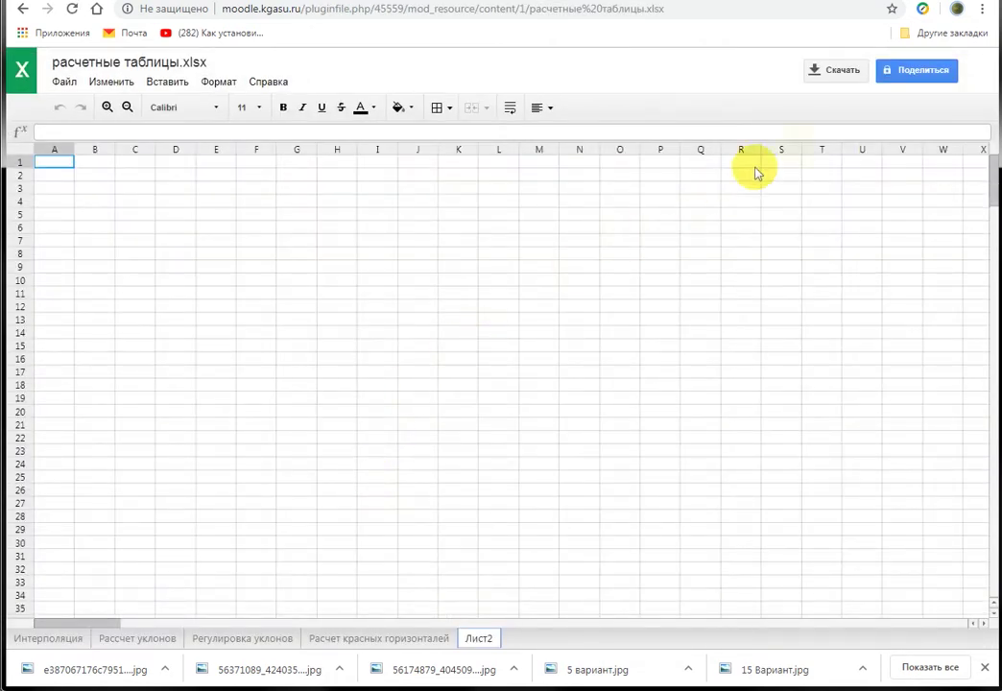
{"action": "left_click", "coordinate": [824, 71]}
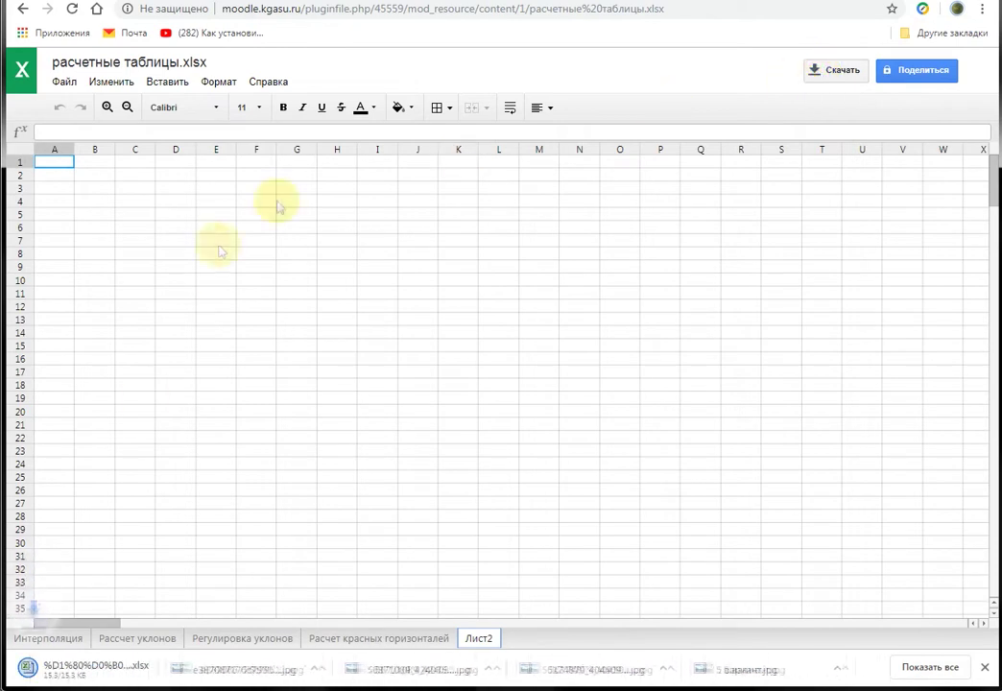
{"action": "left_click", "coordinate": [55, 669]}
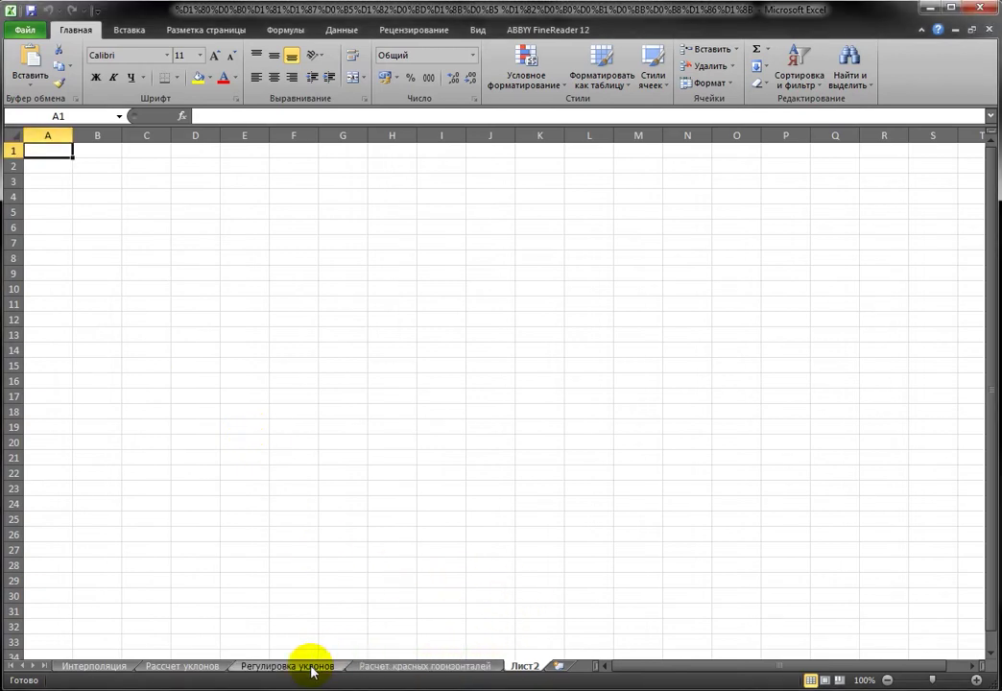
Review the Регулировка уклонов, Расчет красных горизонталей and Рассчет уклонов sheets, then the columns of the Интерполяция sheet
{"action": "left_click", "coordinate": [312, 666]}
{"action": "left_click", "coordinate": [374, 666]}
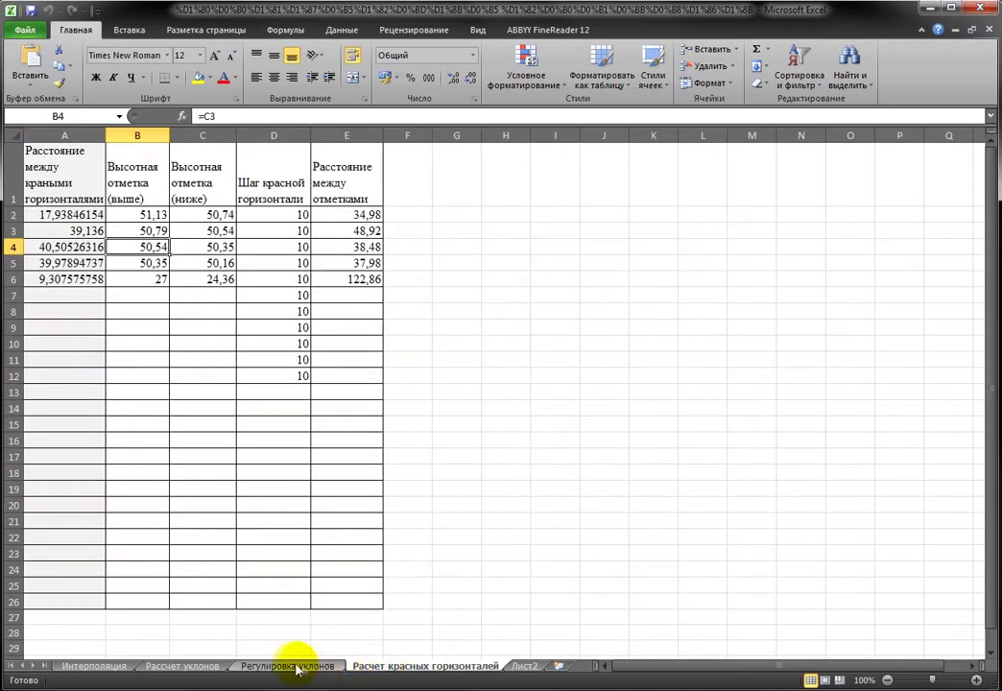
{"action": "left_click", "coordinate": [293, 666]}
{"action": "left_click", "coordinate": [171, 666]}
{"action": "left_click", "coordinate": [94, 666]}
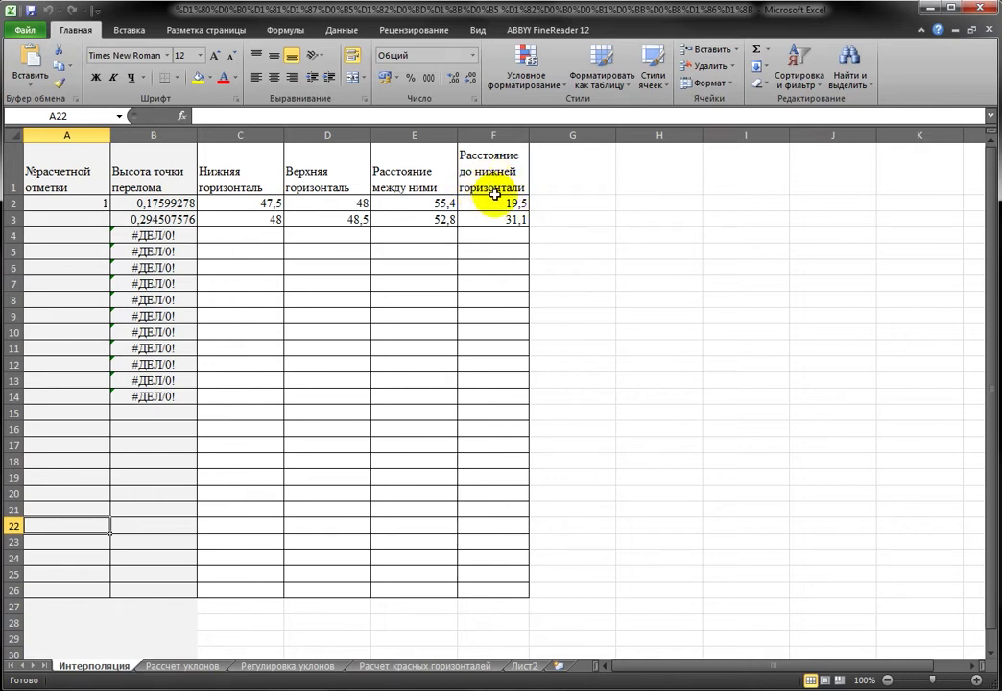
{"action": "left_click", "coordinate": [252, 202]}
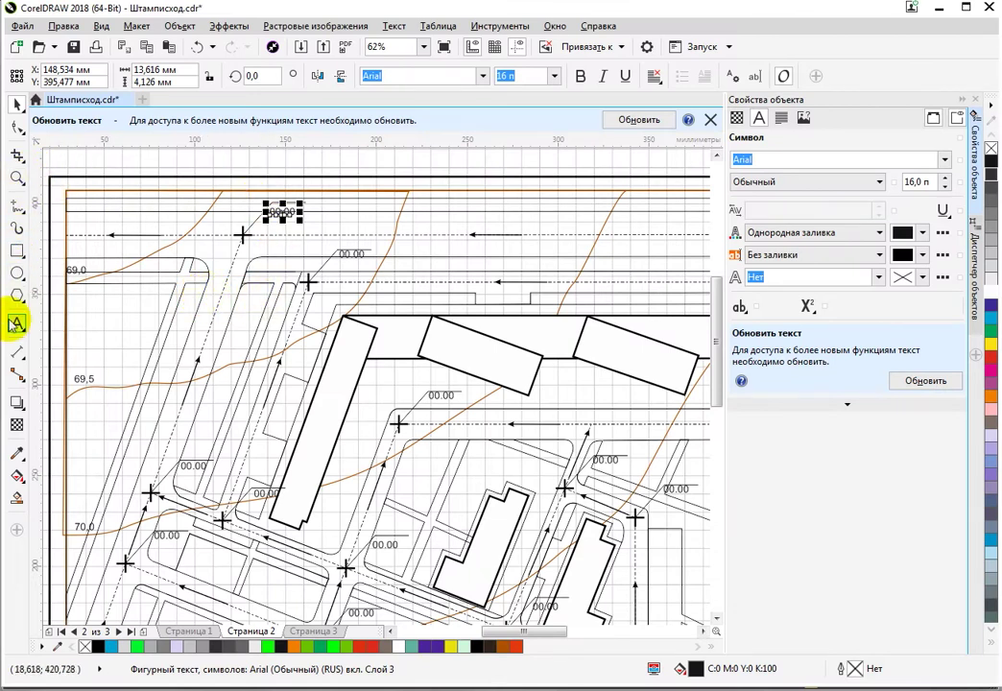
In CorelDRAW, add the text label 1 beside the cross at the plan's upper-left street axis intersection
{"action": "scroll", "coordinate": [240, 230], "scroll_direction": "up", "scroll_amount": 2}
{"action": "left_click", "coordinate": [195, 224]}
{"action": "type", "text": "1"}
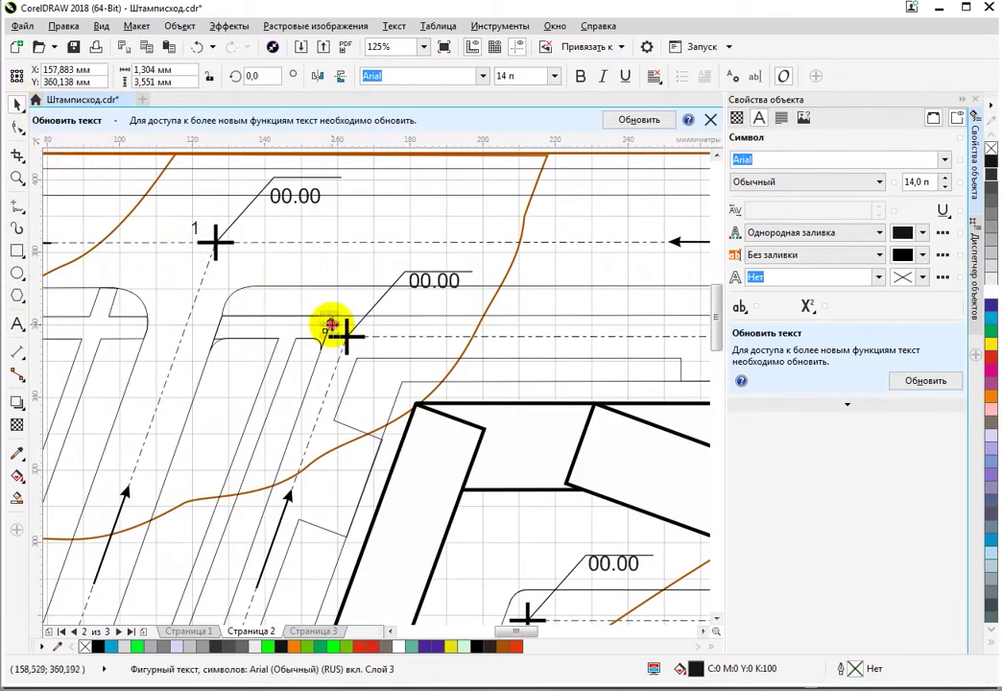
Examine the numbers assigned to the axis break points across the whole plan
{"action": "scroll", "coordinate": [331, 329], "scroll_direction": "up", "scroll_amount": 4}
{"action": "scroll", "coordinate": [350, 456], "scroll_direction": "down", "scroll_amount": 6}
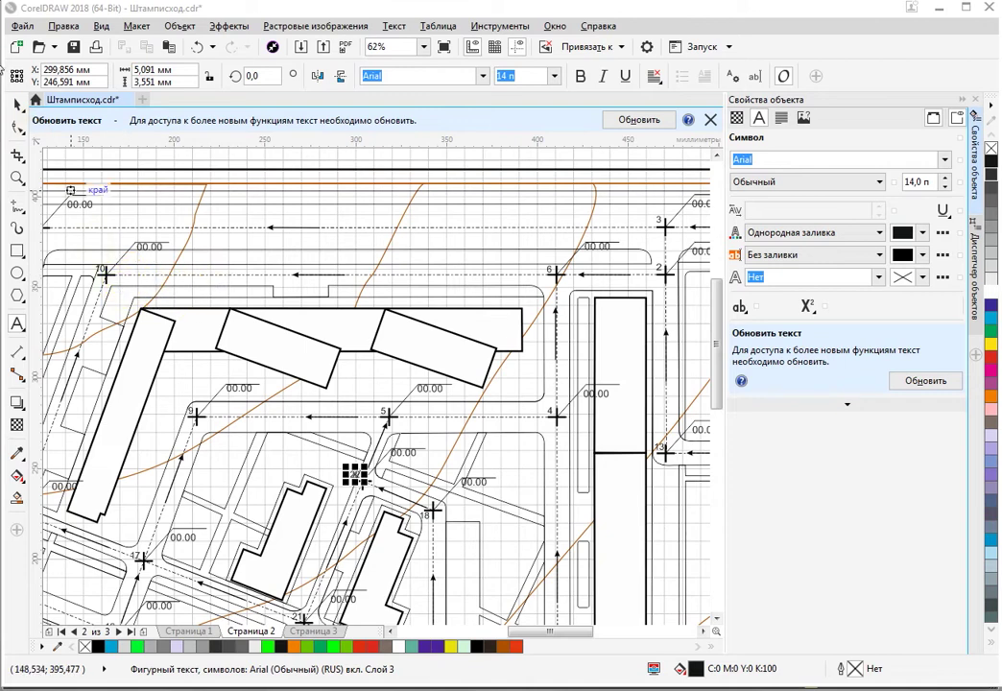
{"action": "scroll", "coordinate": [532, 307], "scroll_direction": "up", "scroll_amount": 1}
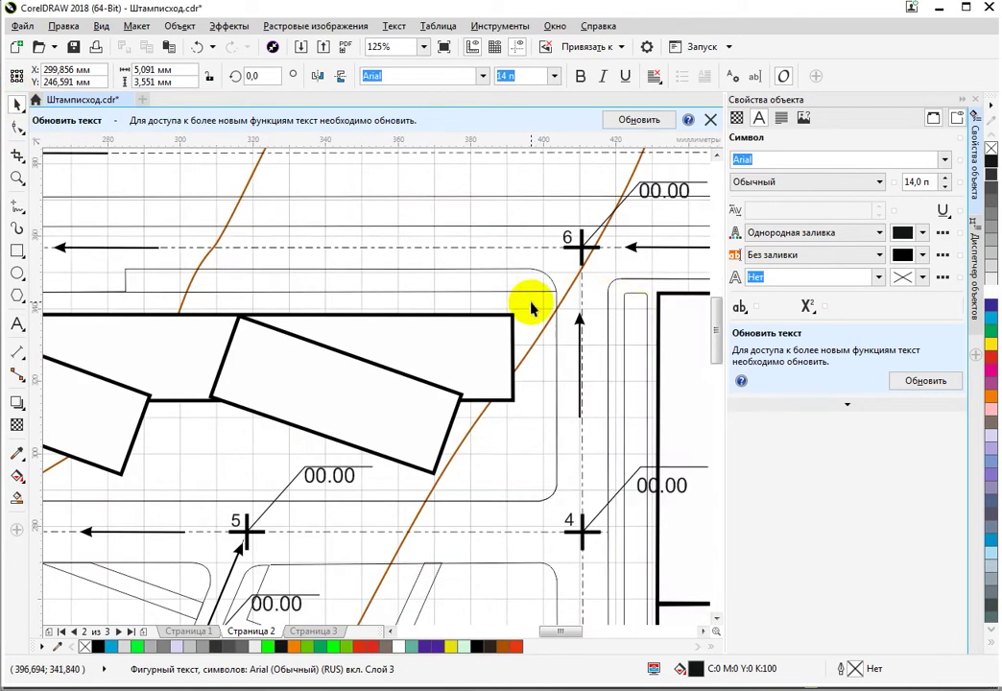
{"action": "scroll", "coordinate": [645, 355], "scroll_direction": "down", "scroll_amount": 1}
{"action": "scroll", "coordinate": [74, 263], "scroll_direction": "up", "scroll_amount": 1}
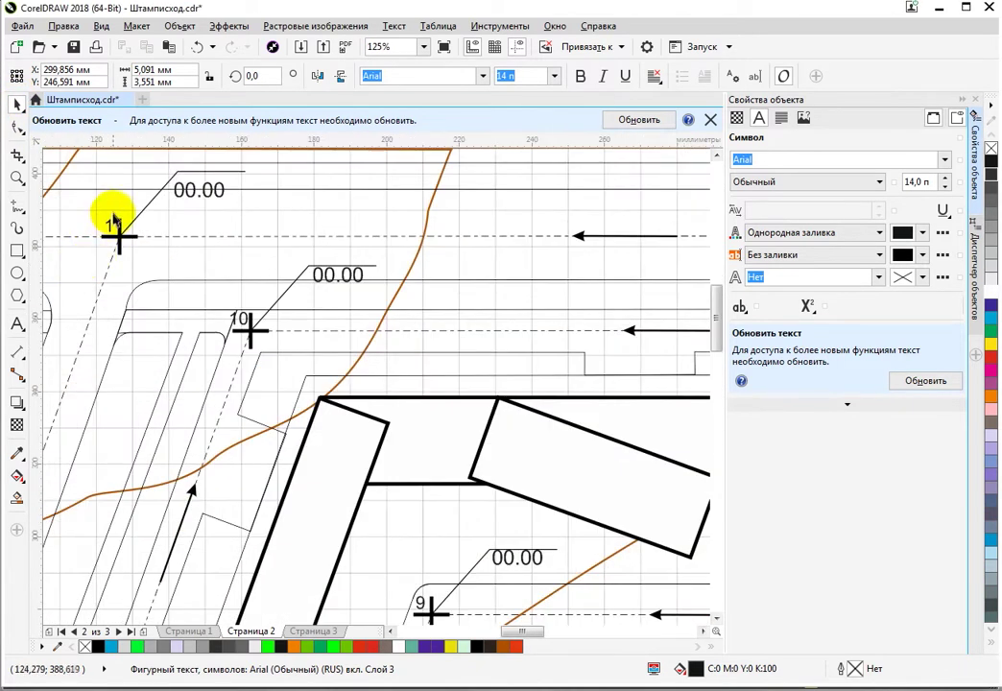
{"action": "scroll", "coordinate": [104, 275], "scroll_direction": "down", "scroll_amount": 1}
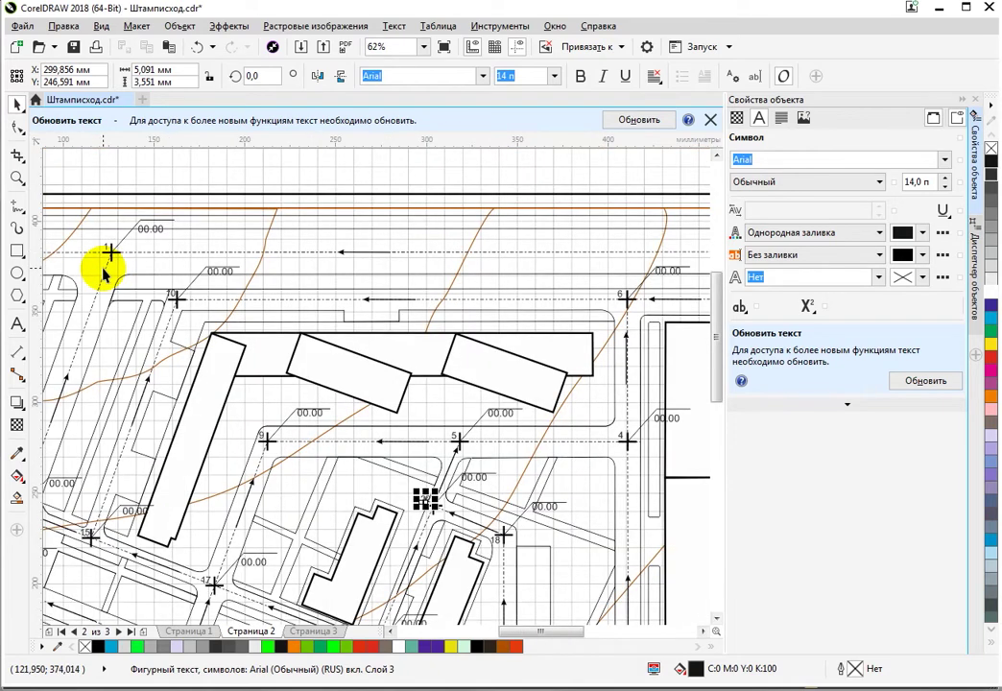
{"action": "scroll", "coordinate": [104, 273], "scroll_direction": "down", "scroll_amount": 1}
{"action": "scroll", "coordinate": [347, 273], "scroll_direction": "up", "scroll_amount": 1}
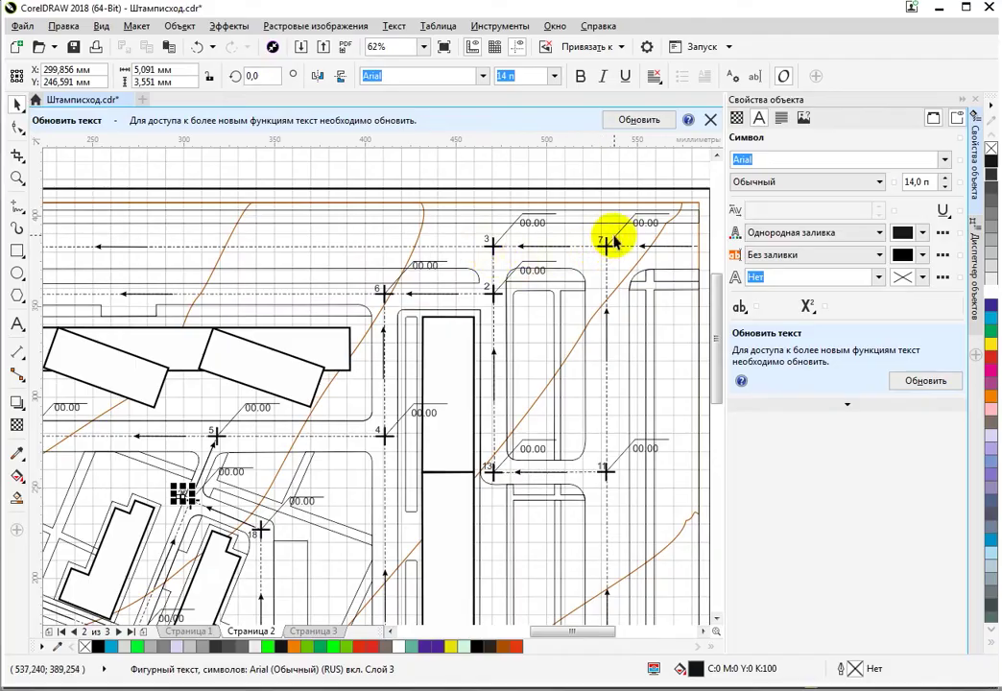
{"action": "scroll", "coordinate": [383, 384], "scroll_direction": "down", "scroll_amount": 1}
Check points 1 and 10 on the plan, and enter 10 as the №расчетной отметки in cell A3 of Excel's Интерполяция sheet
{"action": "key", "text": "alt+Tab"}
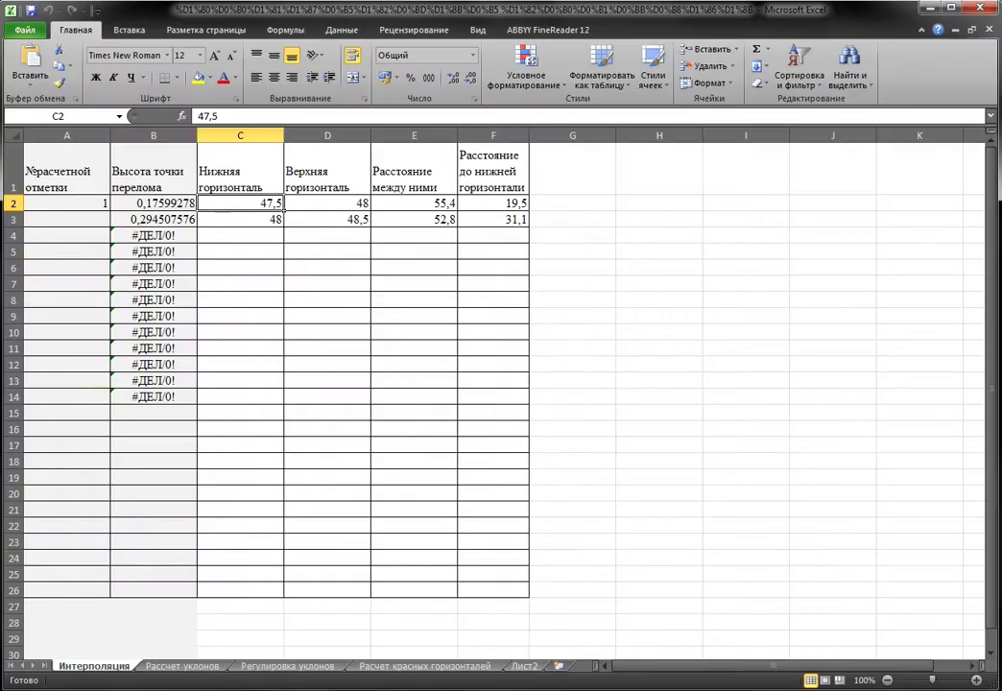
{"action": "left_click", "coordinate": [84, 208]}
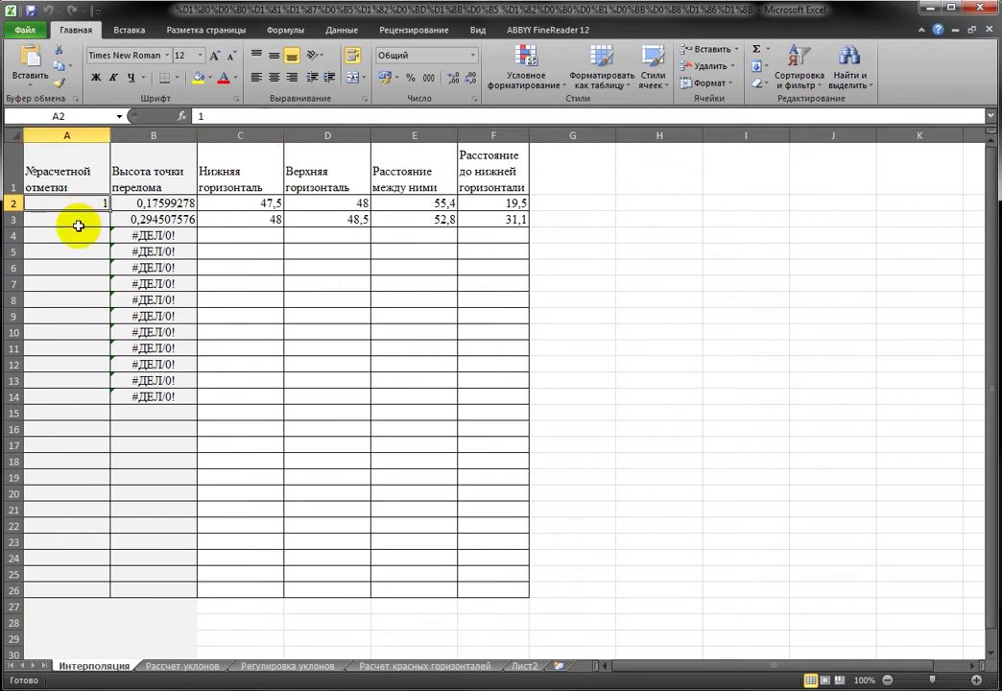
{"action": "left_click", "coordinate": [79, 226]}
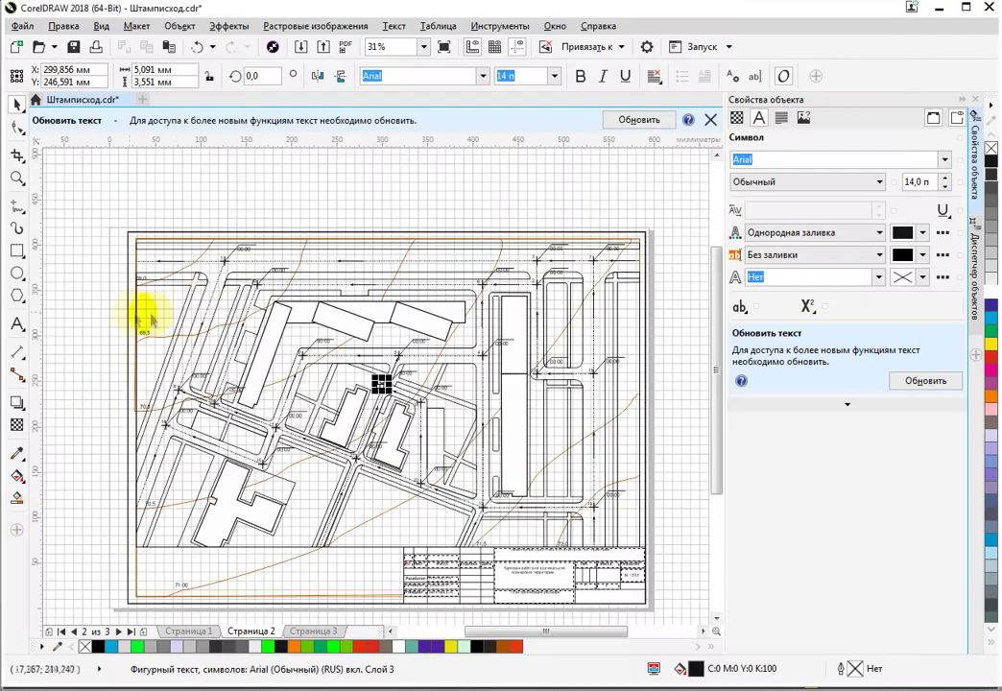
{"action": "scroll", "coordinate": [164, 306], "scroll_direction": "up", "scroll_amount": 3}
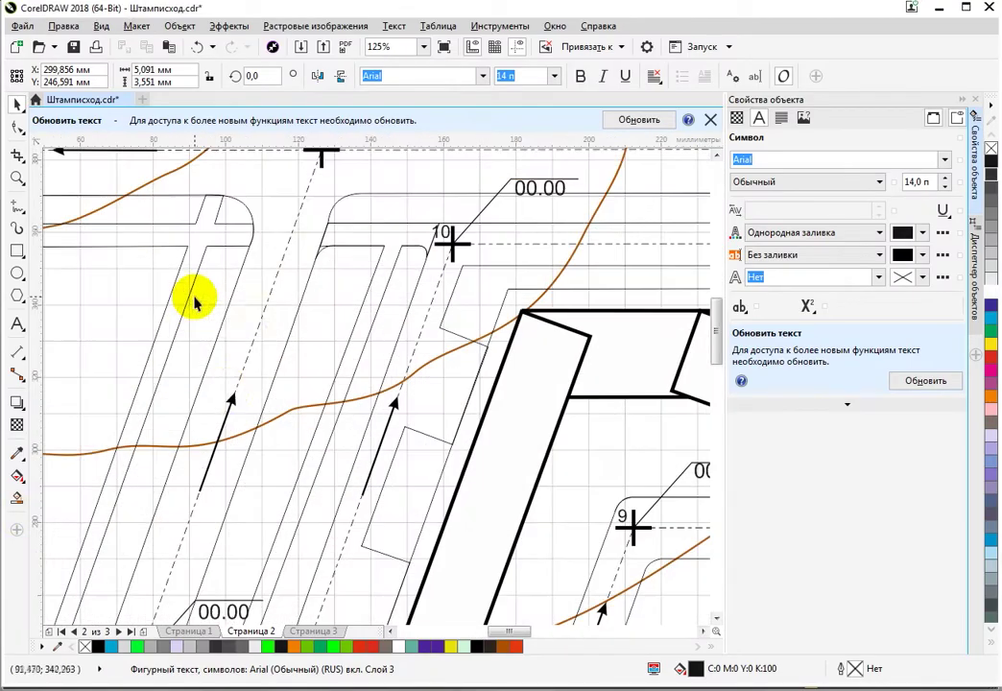
{"action": "scroll", "coordinate": [219, 442], "scroll_direction": "down", "scroll_amount": 2}
{"action": "scroll", "coordinate": [274, 317], "scroll_direction": "up", "scroll_amount": 2}
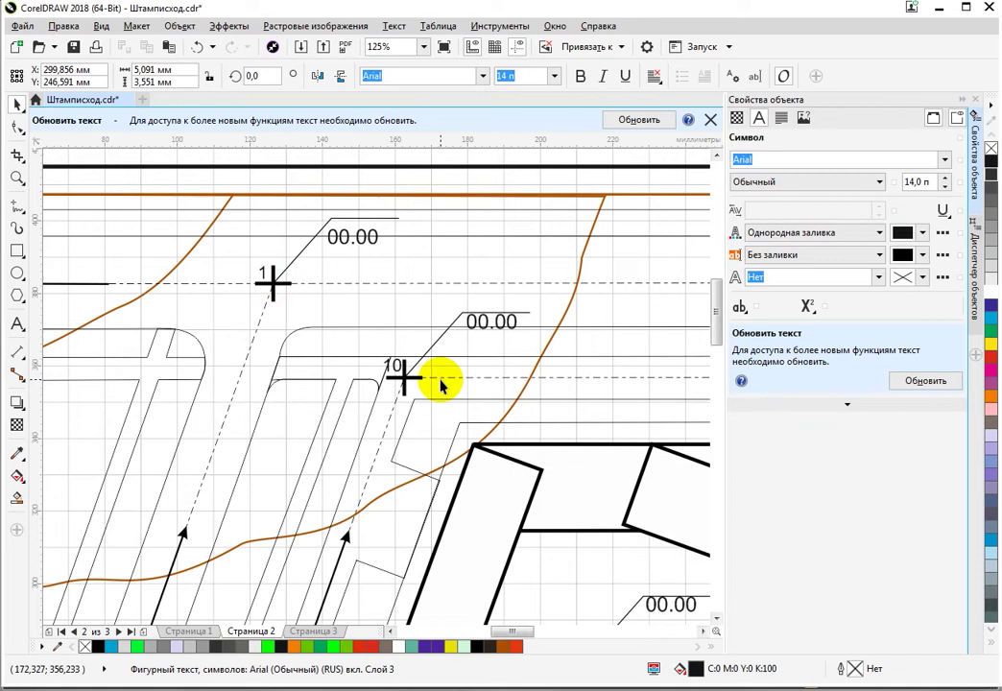
{"action": "scroll", "coordinate": [442, 385], "scroll_direction": "down", "scroll_amount": 2}
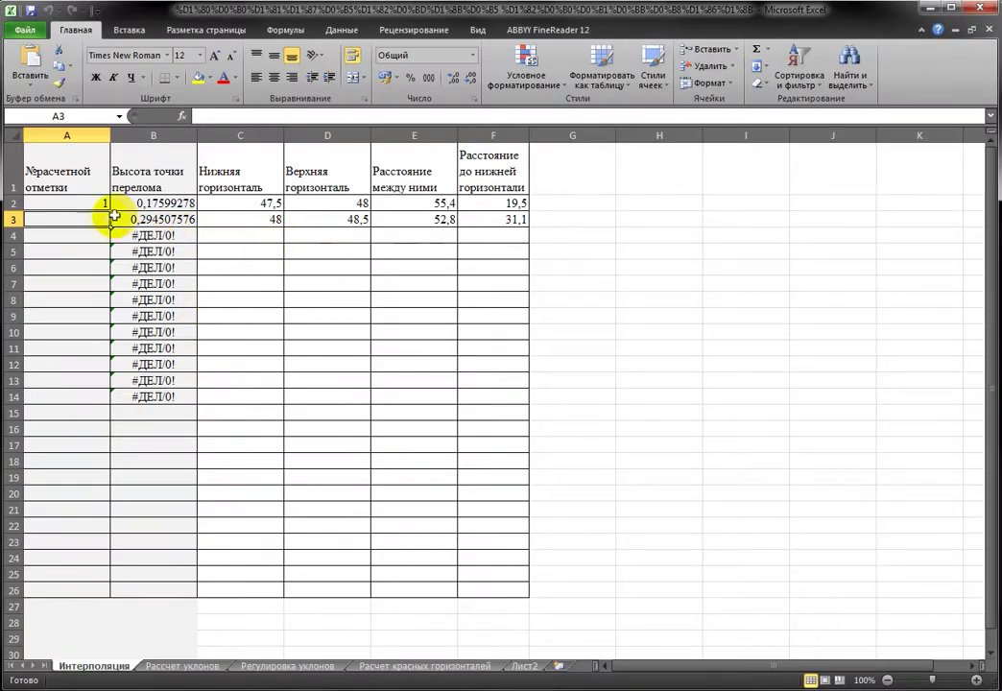
{"action": "left_click", "coordinate": [84, 225]}
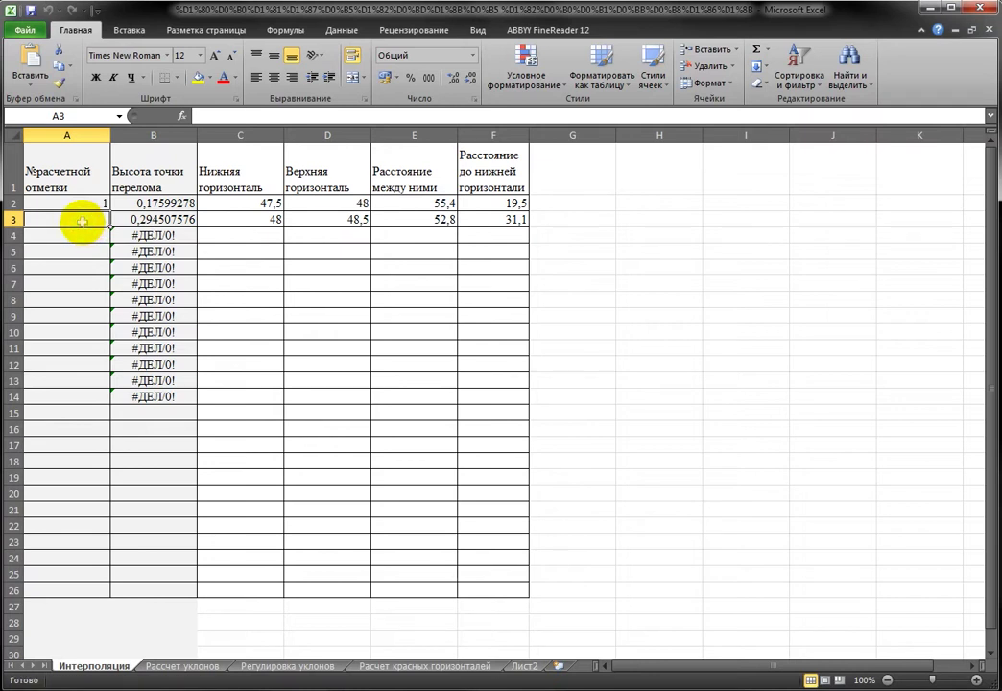
{"action": "type", "text": "10"}
{"action": "key", "text": "Tab"}
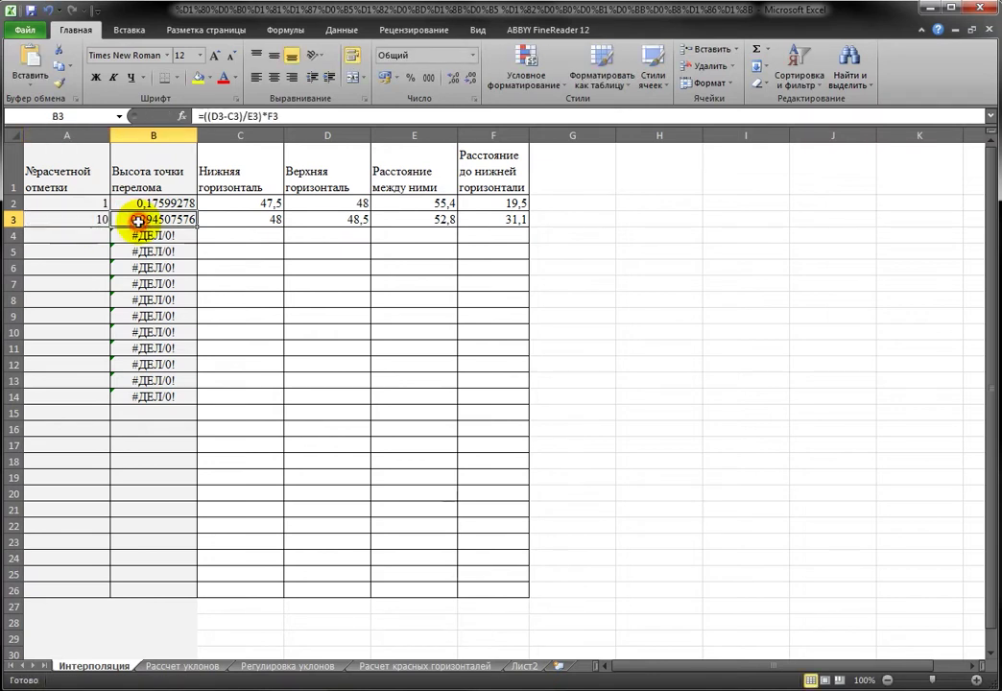
For point 1 in row 2, set Нижняя горизонталь to 69 and Верхняя горизонталь to 69,5
{"action": "left_click", "coordinate": [243, 202]}
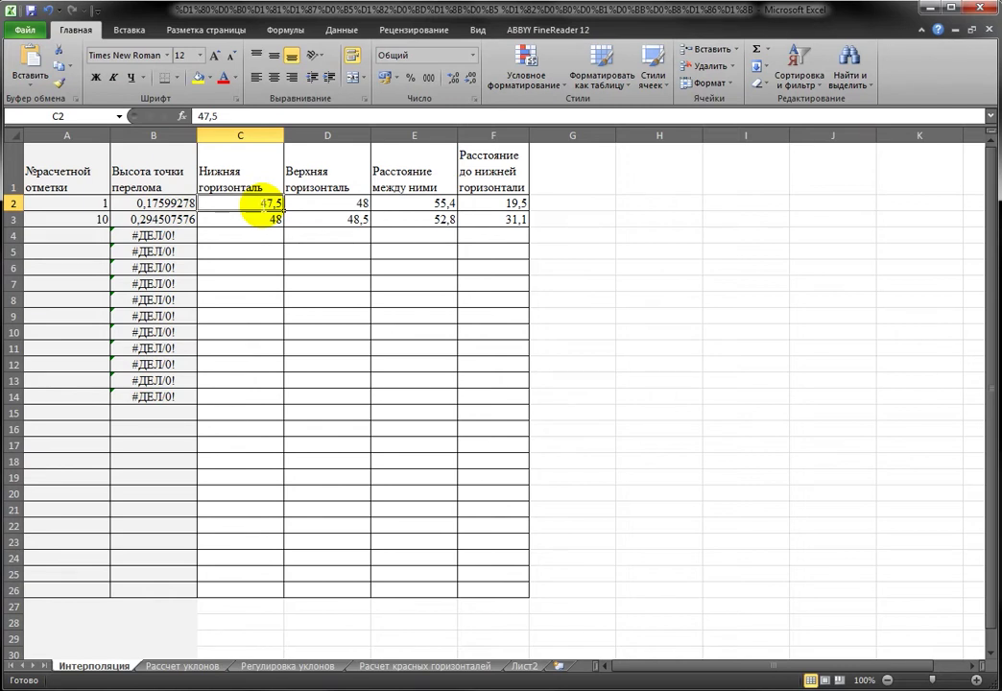
{"action": "type", "text": "69"}
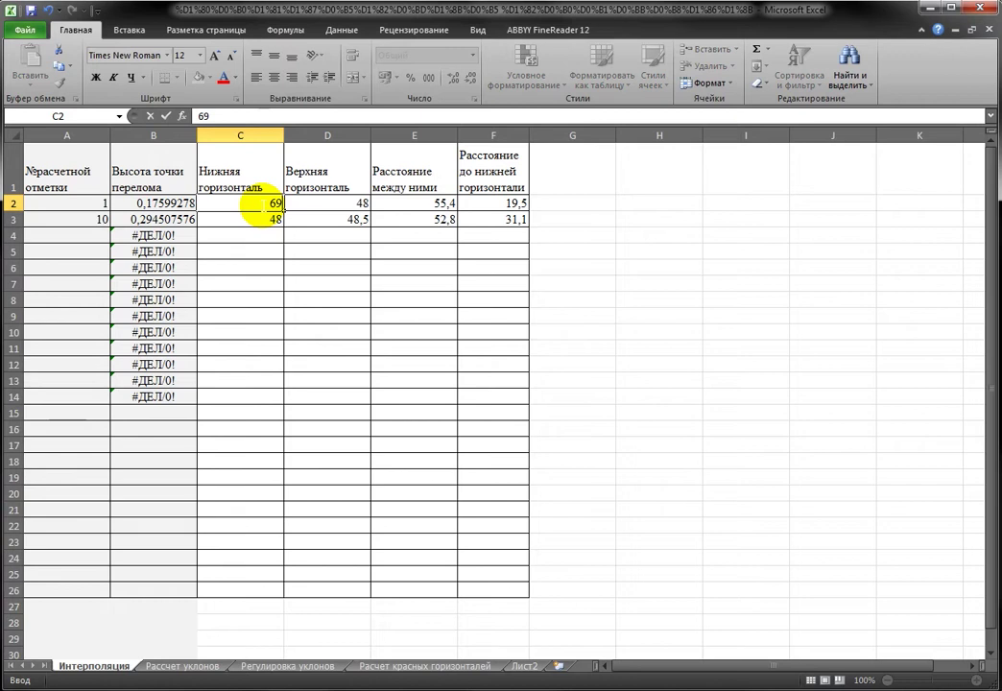
{"action": "left_click", "coordinate": [334, 205]}
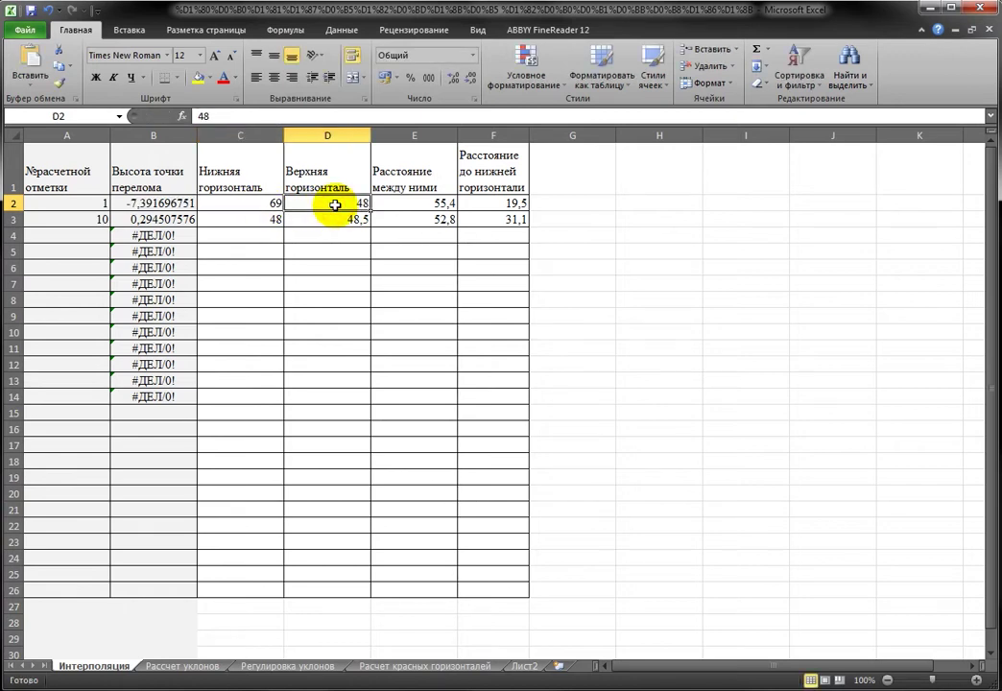
{"action": "type", "text": "69,5"}
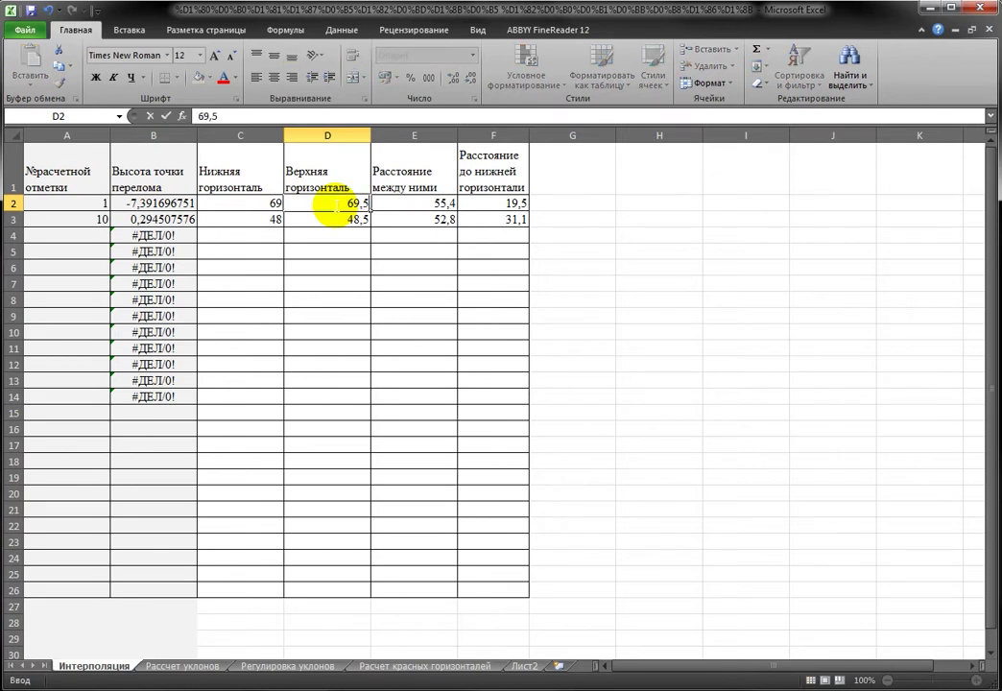
{"action": "left_click", "coordinate": [418, 205]}
{"action": "left_click", "coordinate": [419, 205]}
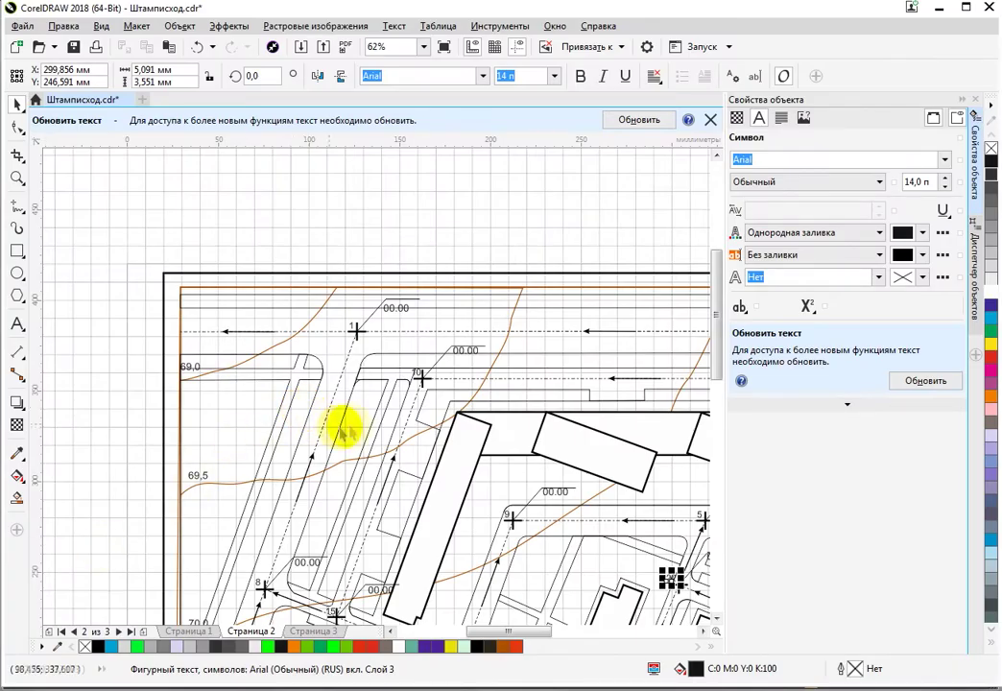
In CorelDRAW, measure the distance between the 69,0 and 69,5 contours with a temporary line through points 1 and 10, and delete the line
{"action": "scroll", "coordinate": [366, 422], "scroll_direction": "up", "scroll_amount": 2}
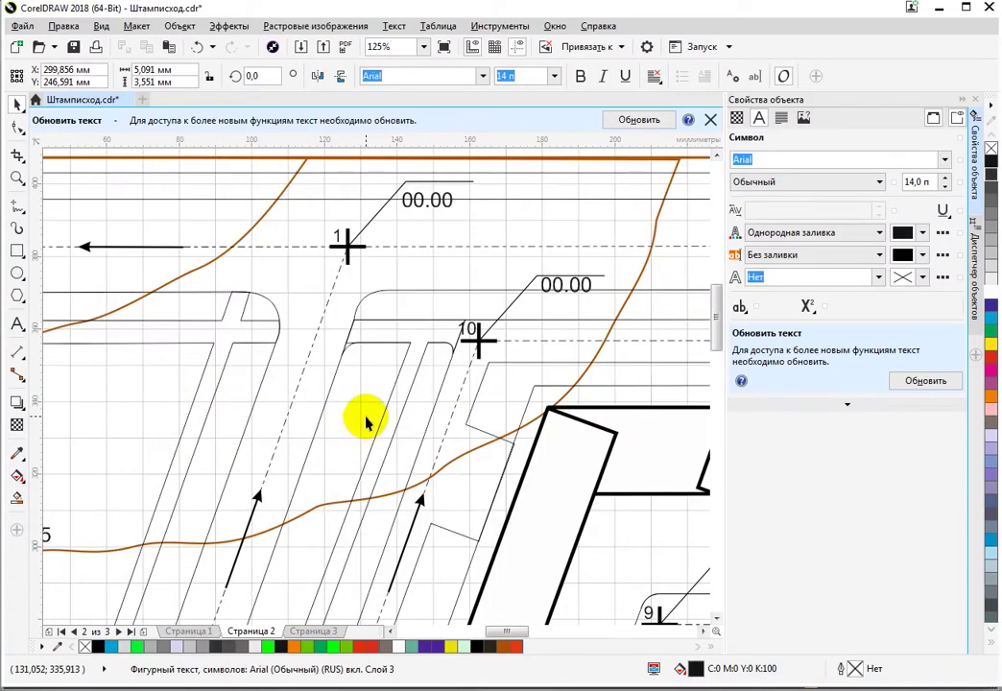
{"action": "left_click", "coordinate": [17, 128]}
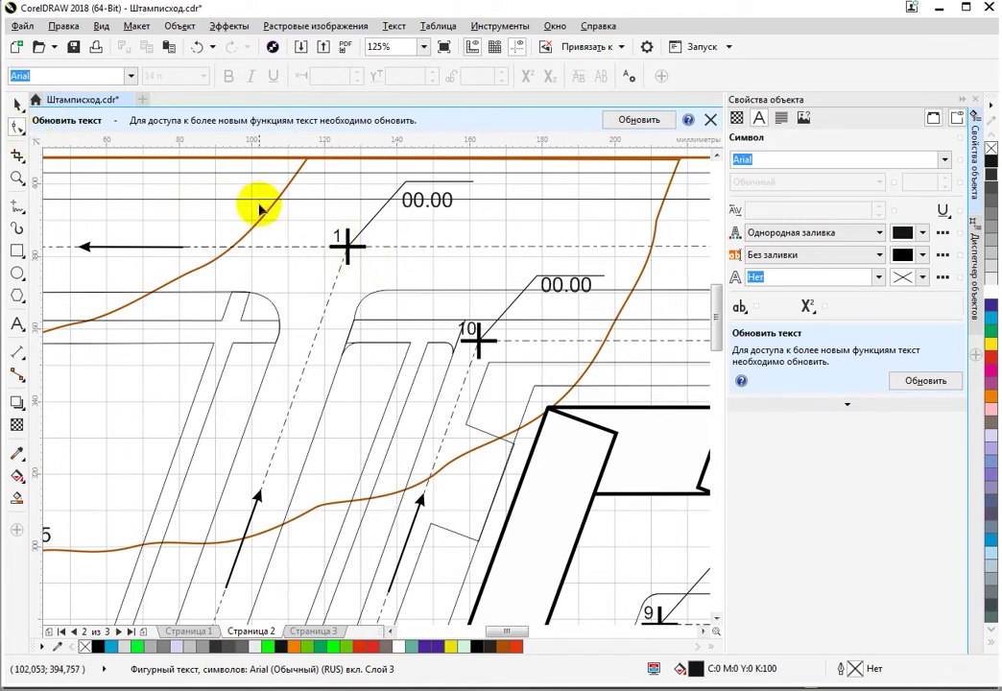
{"action": "left_click", "coordinate": [18, 206]}
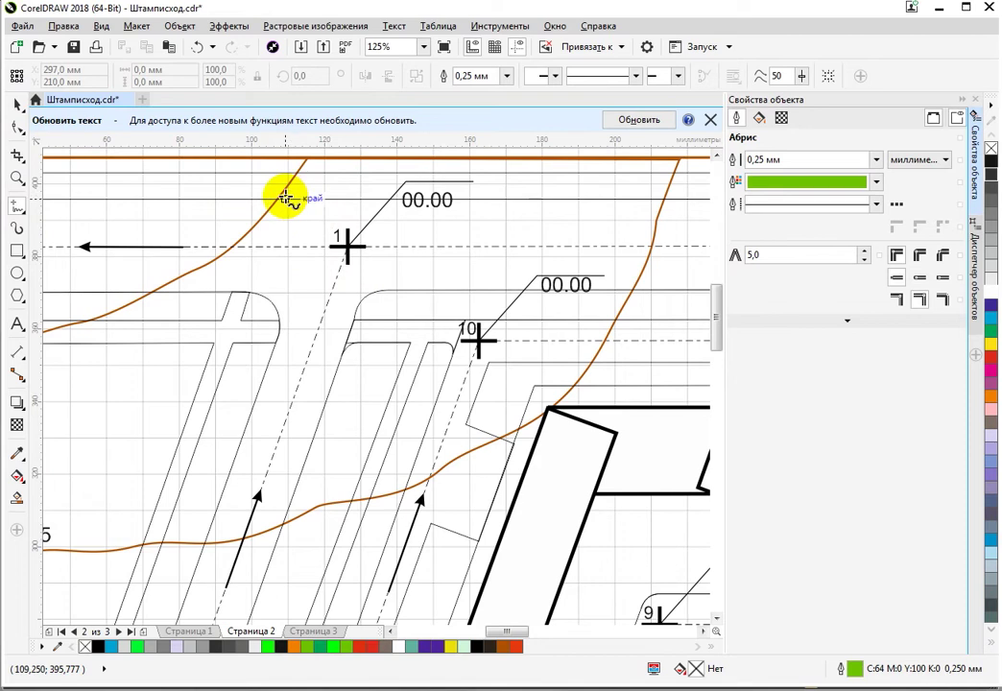
{"action": "left_click", "coordinate": [283, 192]}
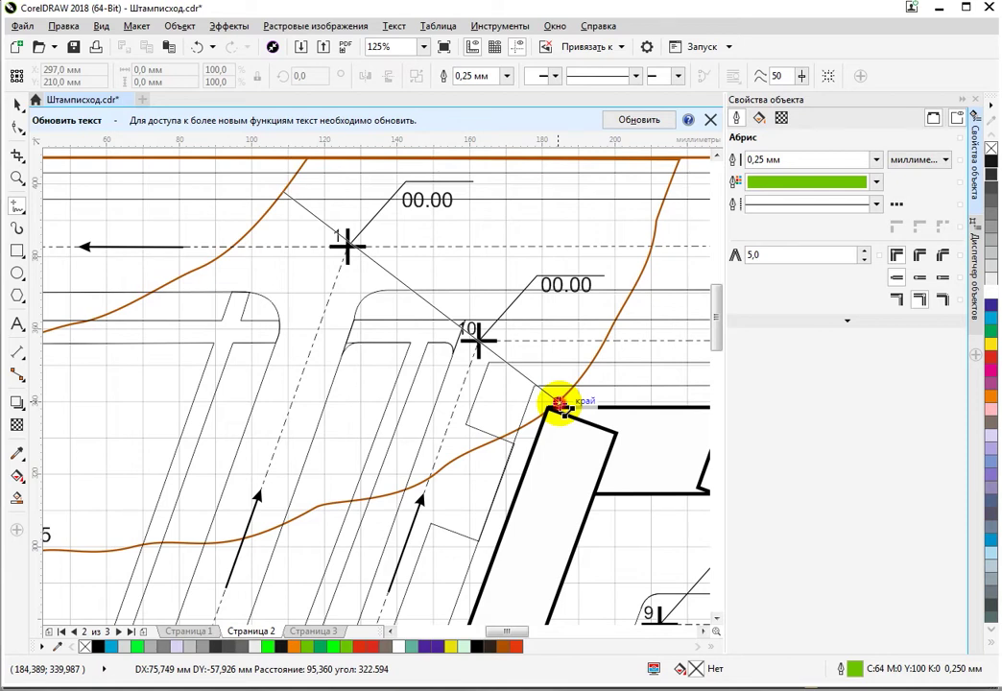
{"action": "left_click_drag", "start_coordinate": [559, 406], "coordinate": [559, 406]}
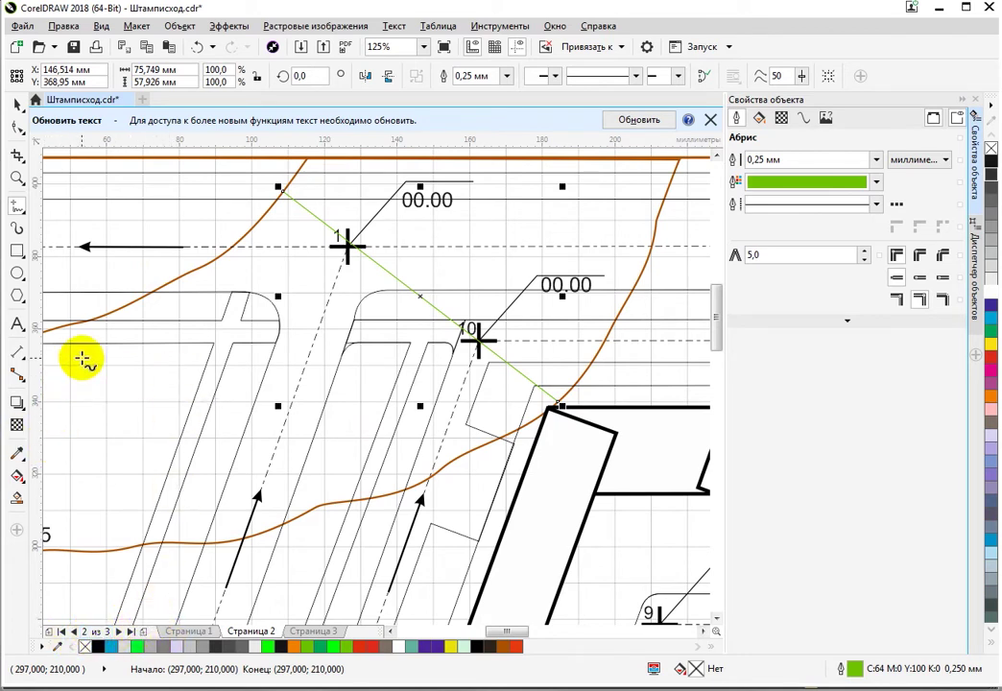
{"action": "key", "text": "Delete"}
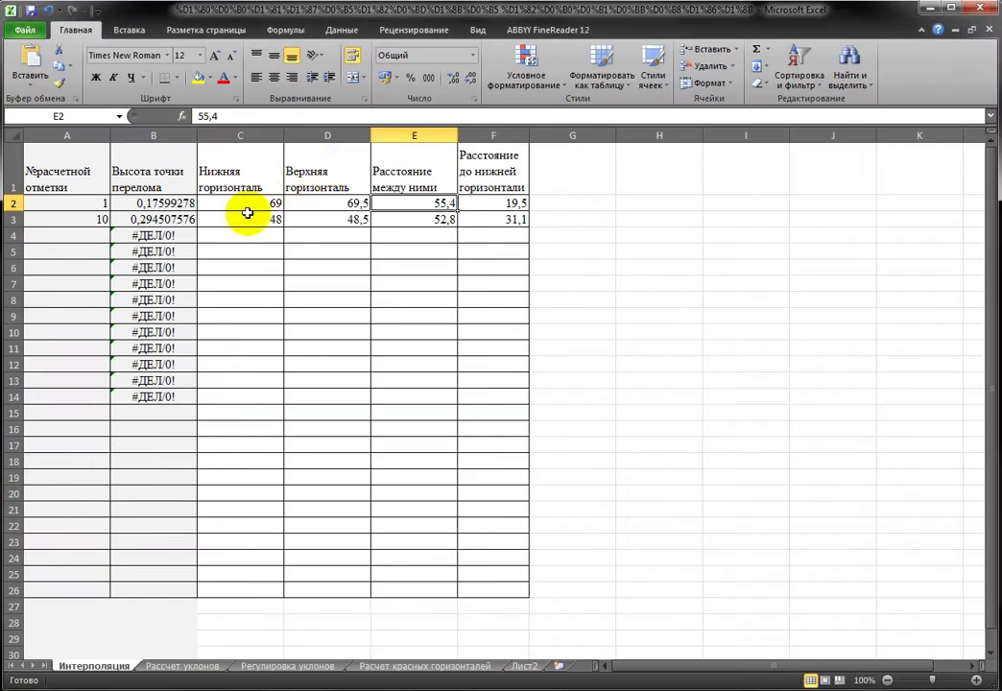
In Excel, set Расстояние между ними for point 1 to 95,36 and copy C2:E2 down to point 10's row
{"action": "left_click", "coordinate": [429, 204]}
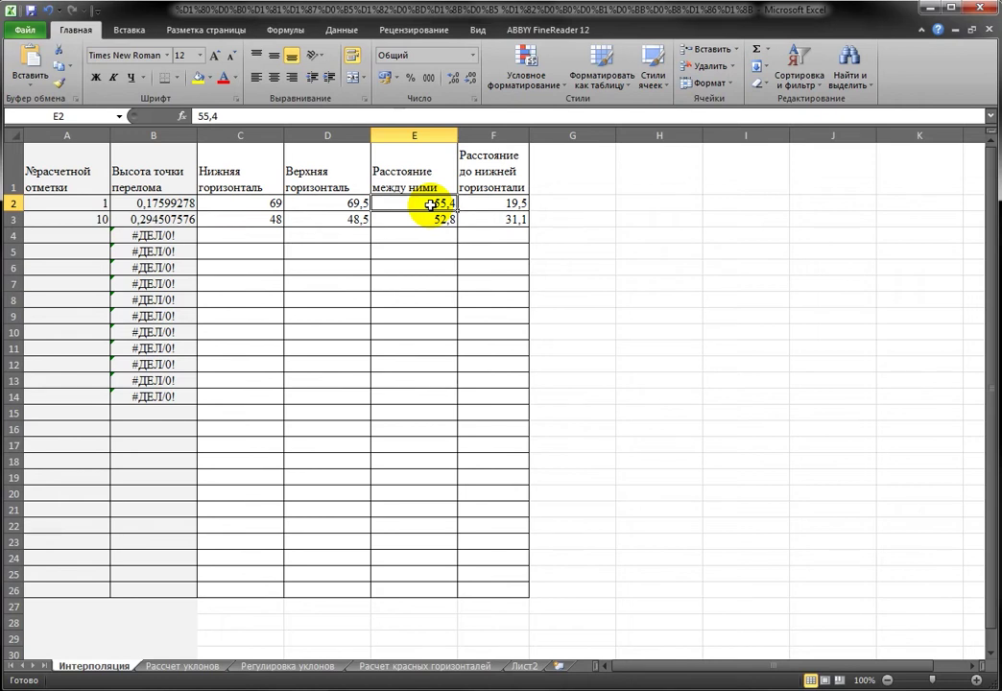
{"action": "type", "text": "95,36"}
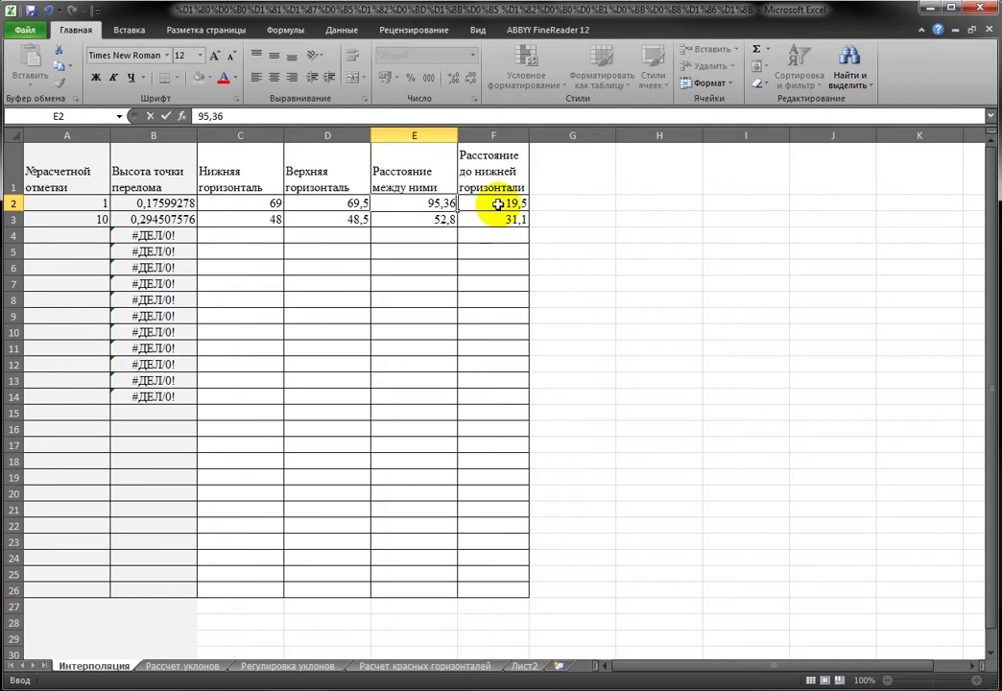
{"action": "left_click", "coordinate": [497, 204]}
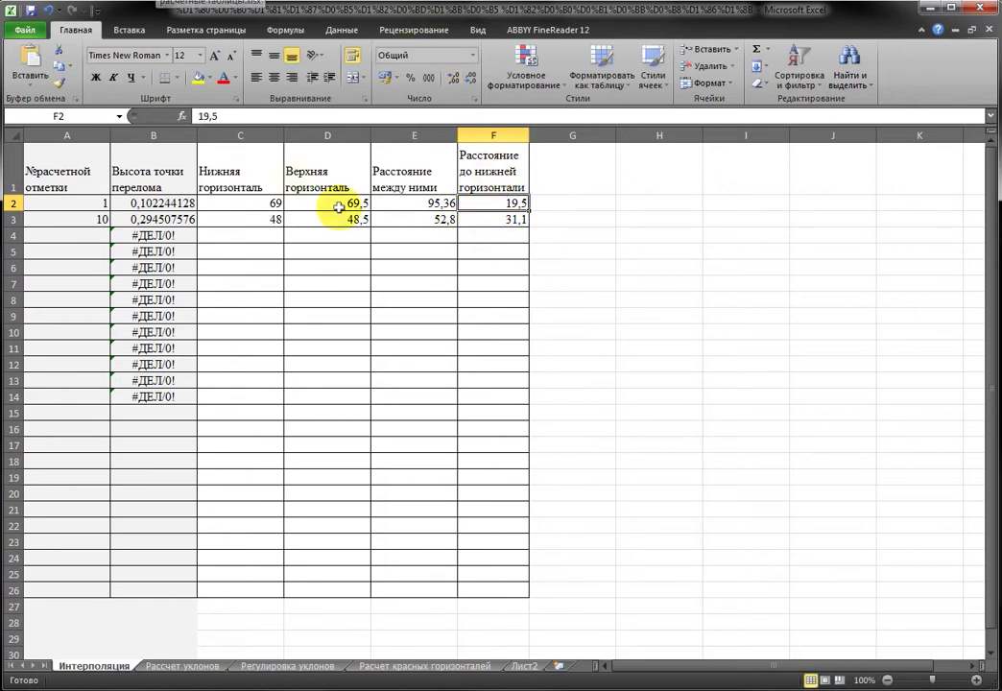
{"action": "left_click_drag", "start_coordinate": [259, 203], "coordinate": [466, 220]}
{"action": "left_click", "coordinate": [476, 200]}
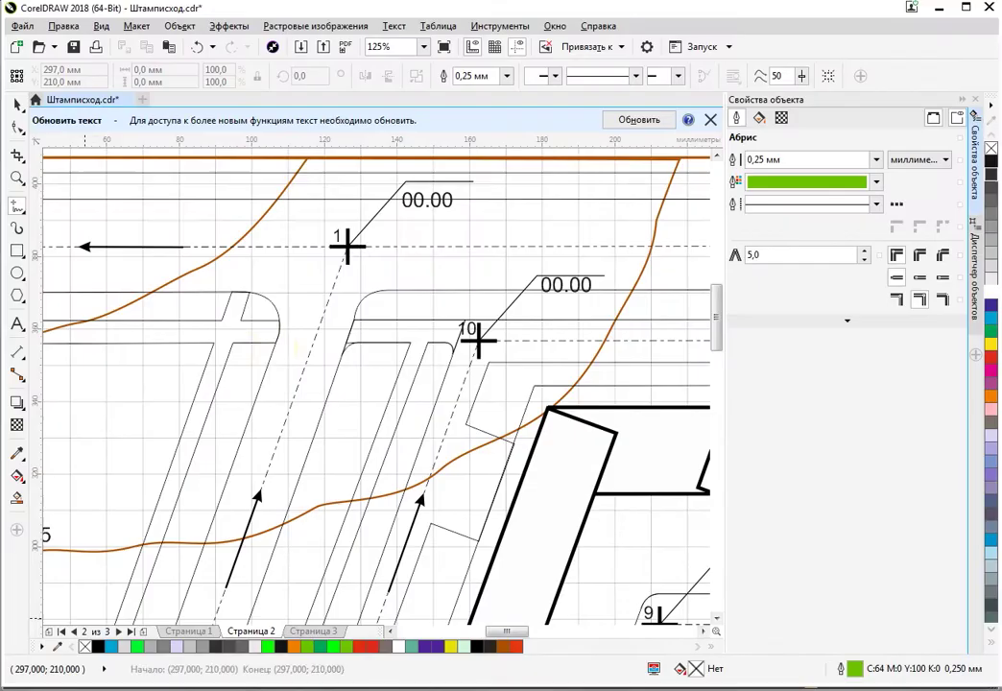
Measure from the 69,0 contour to point 1 in CorelDRAW and enter 23,34 as its Расстояние до нижней горизонтали in Excel's F2
{"action": "left_click", "coordinate": [340, 240]}
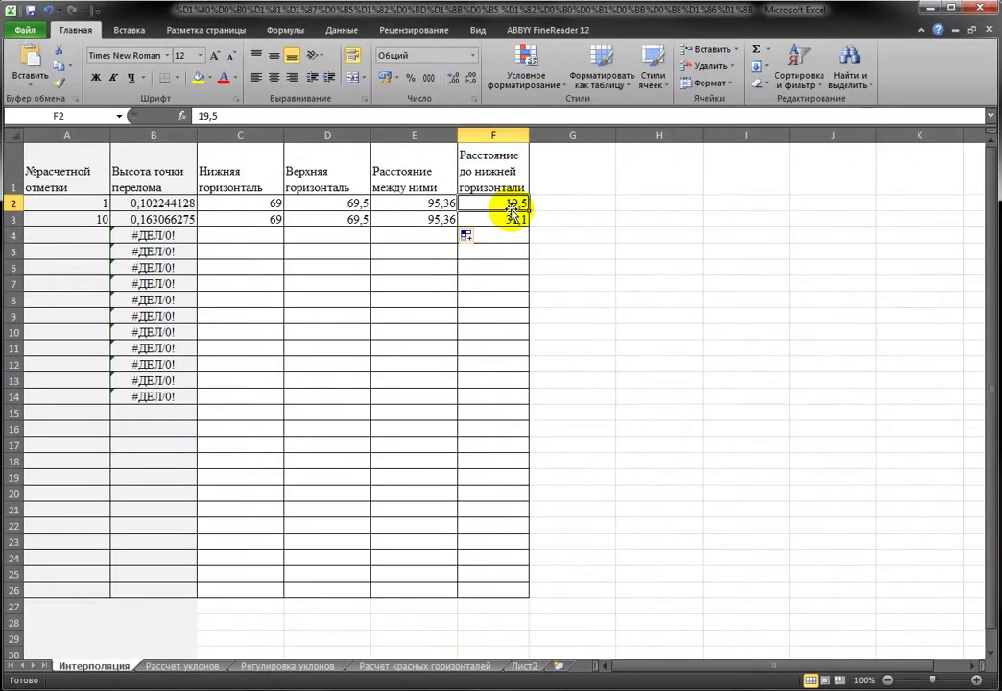
{"action": "type", "text": "23"}
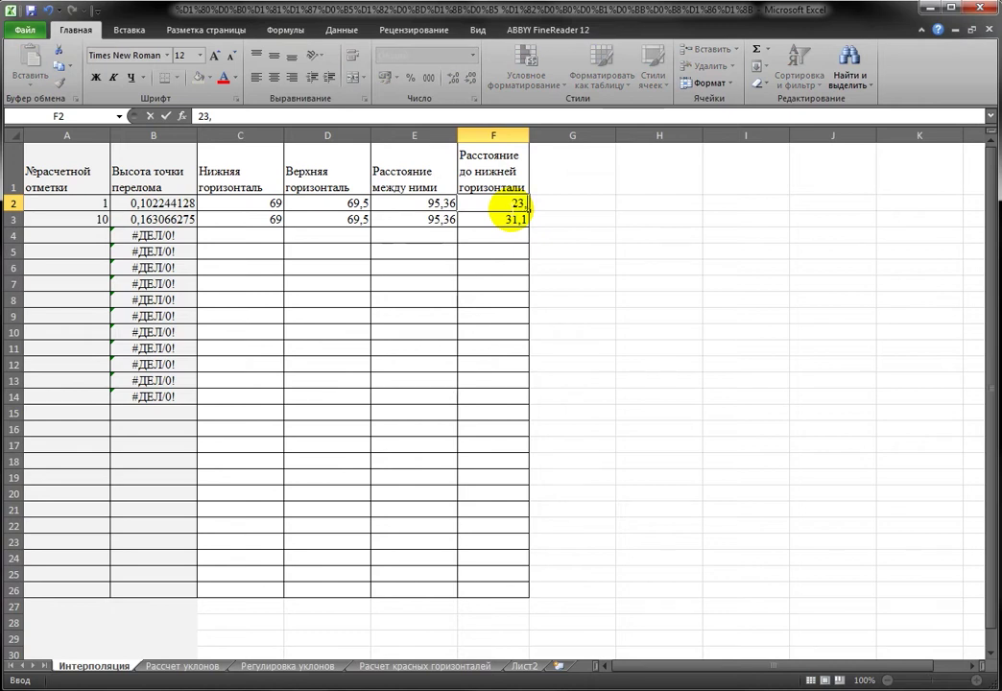
{"action": "type", "text": ",34"}
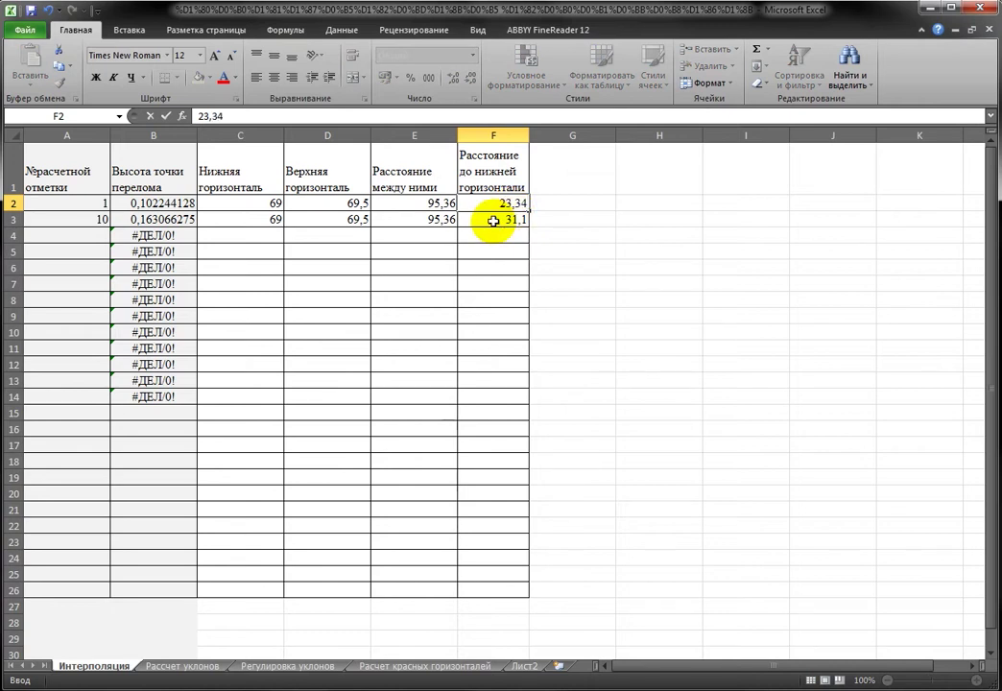
{"action": "left_click", "coordinate": [493, 219]}
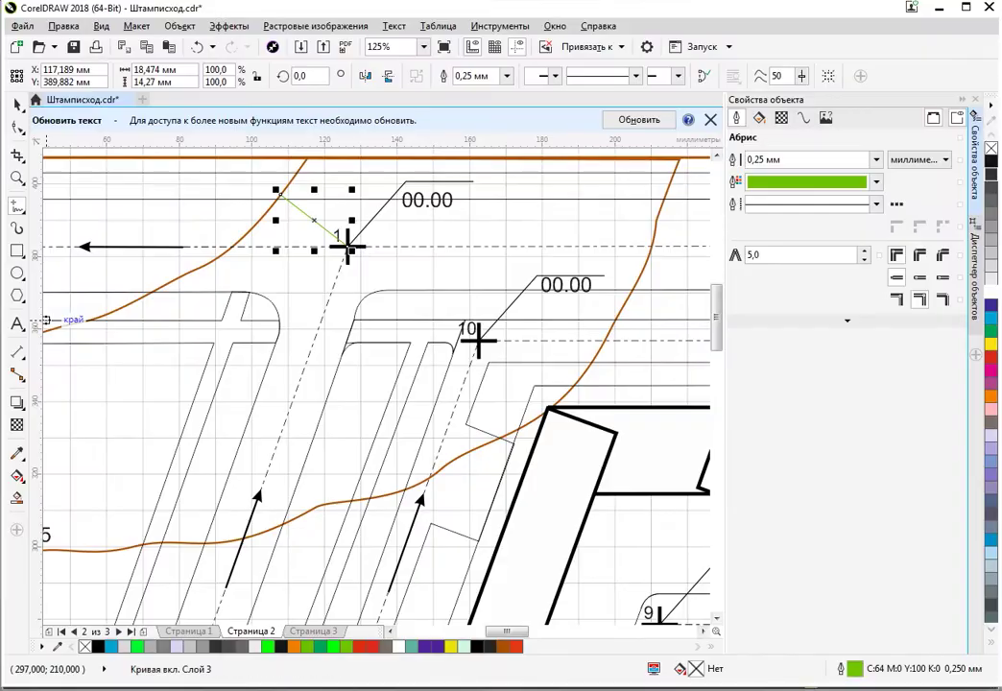
Measure from the 69,0 contour to point 10 with a temporary CorelDRAW line, delete it, and enter 67,87 in Excel's F3
{"action": "left_click_drag", "start_coordinate": [346, 246], "coordinate": [472, 347]}
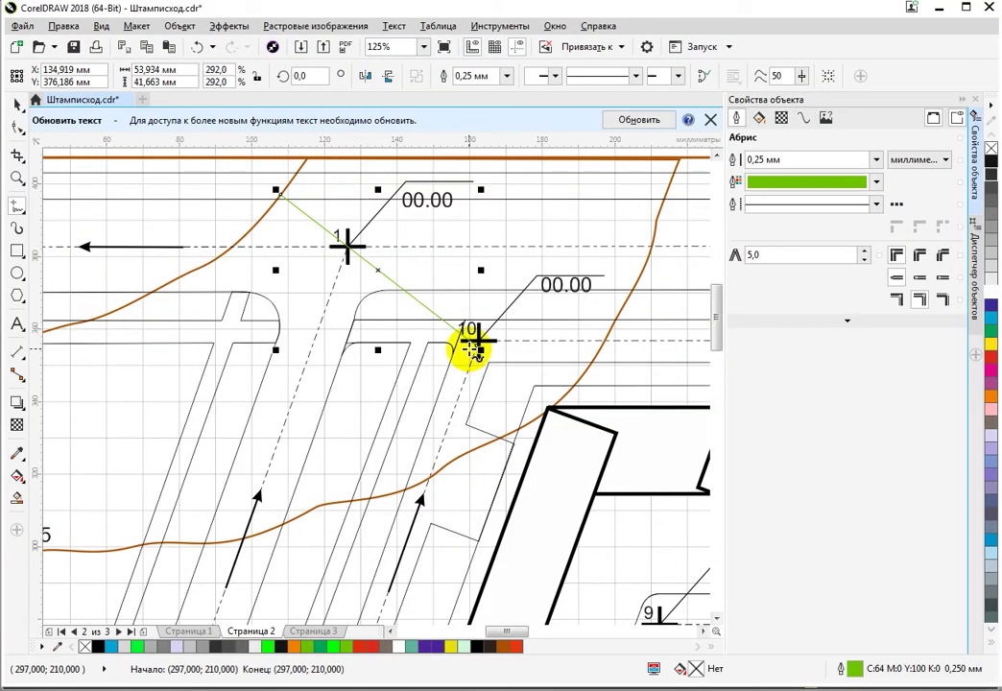
{"action": "key", "text": "Delete"}
{"action": "left_click", "coordinate": [16, 126]}
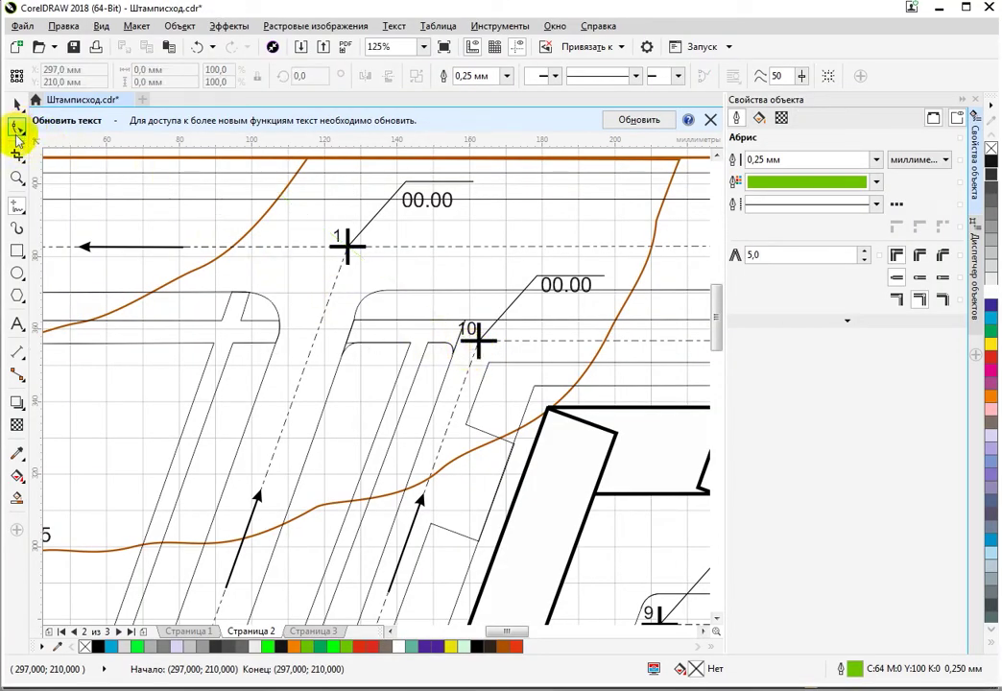
{"action": "left_click", "coordinate": [16, 205]}
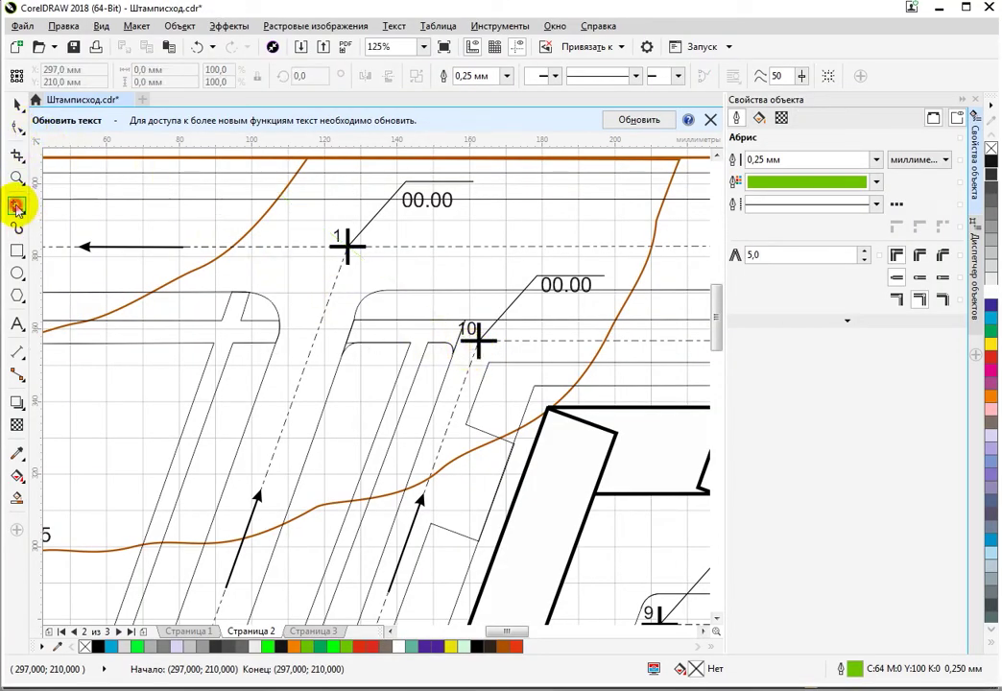
{"action": "left_click", "coordinate": [280, 200]}
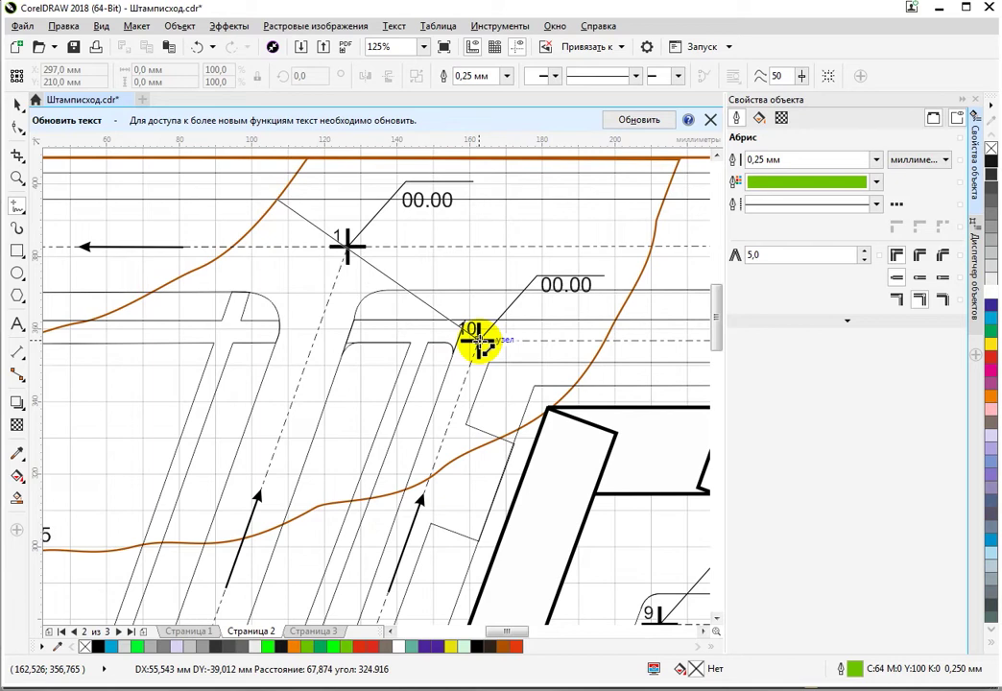
{"action": "left_click", "coordinate": [477, 338]}
{"action": "key", "text": "Delete"}
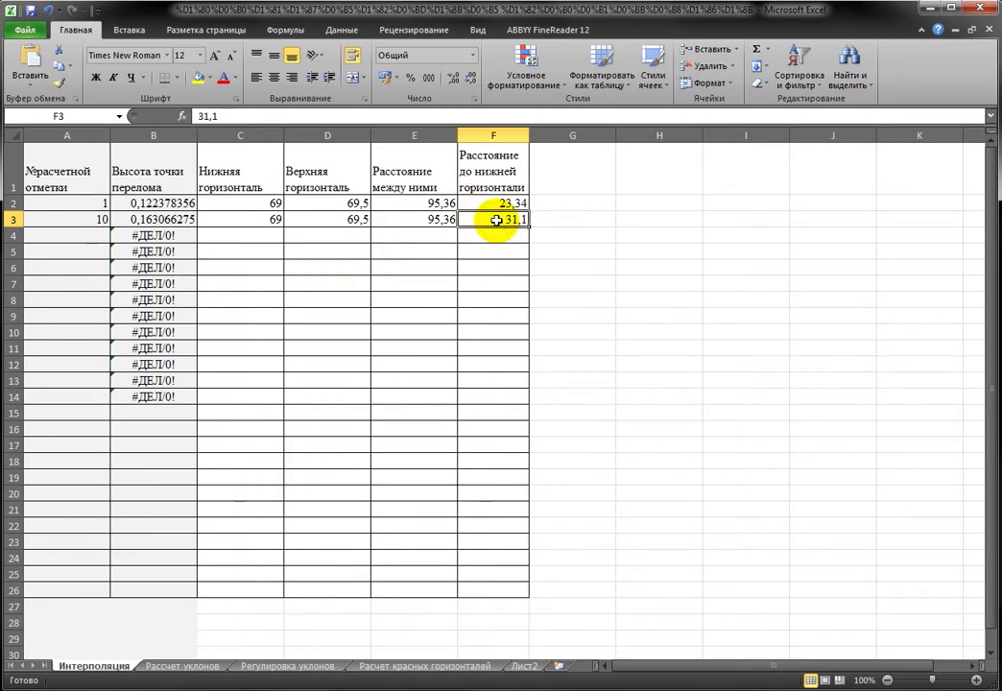
{"action": "type", "text": "67,87"}
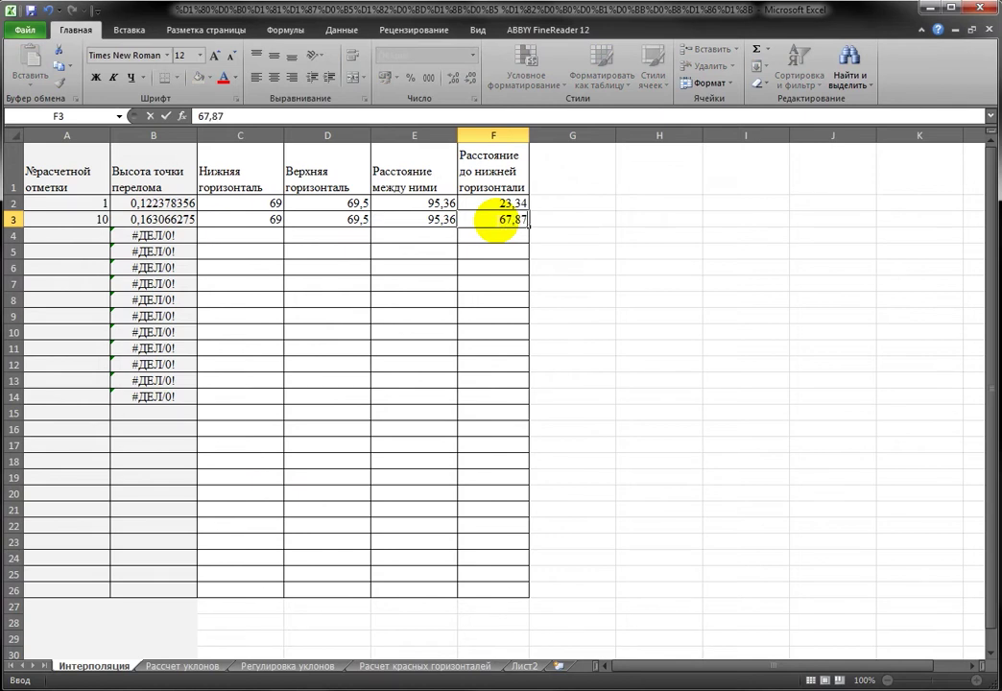
{"action": "left_click", "coordinate": [490, 254]}
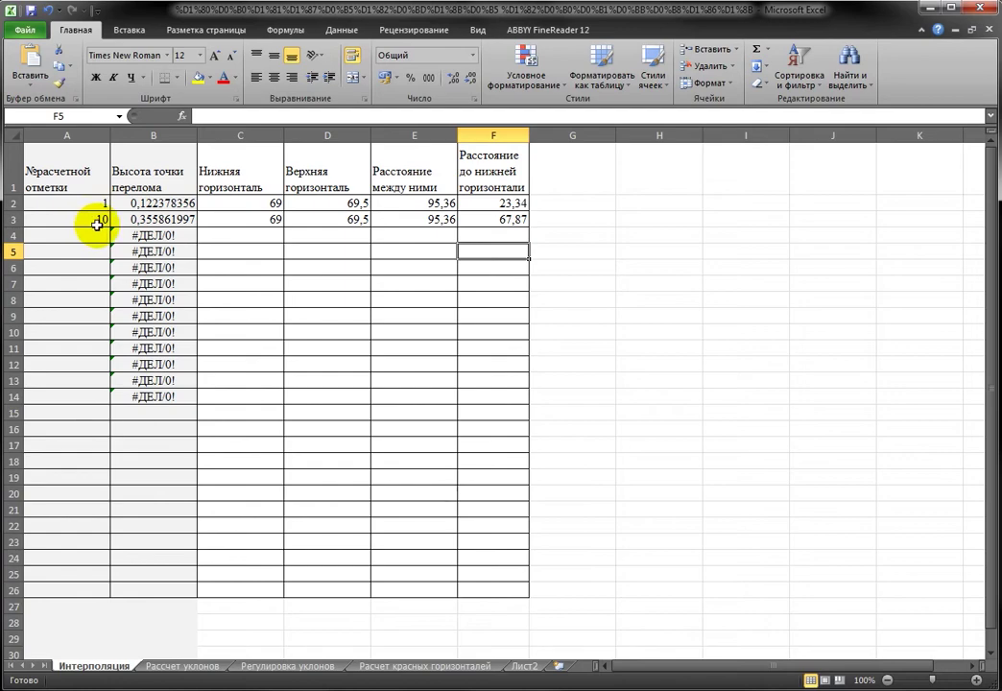
In CorelDRAW, replace the 00.00 elevation label at point 1 with 69,12
{"action": "key", "text": "alt+Tab"}
{"action": "left_click", "coordinate": [197, 46]}
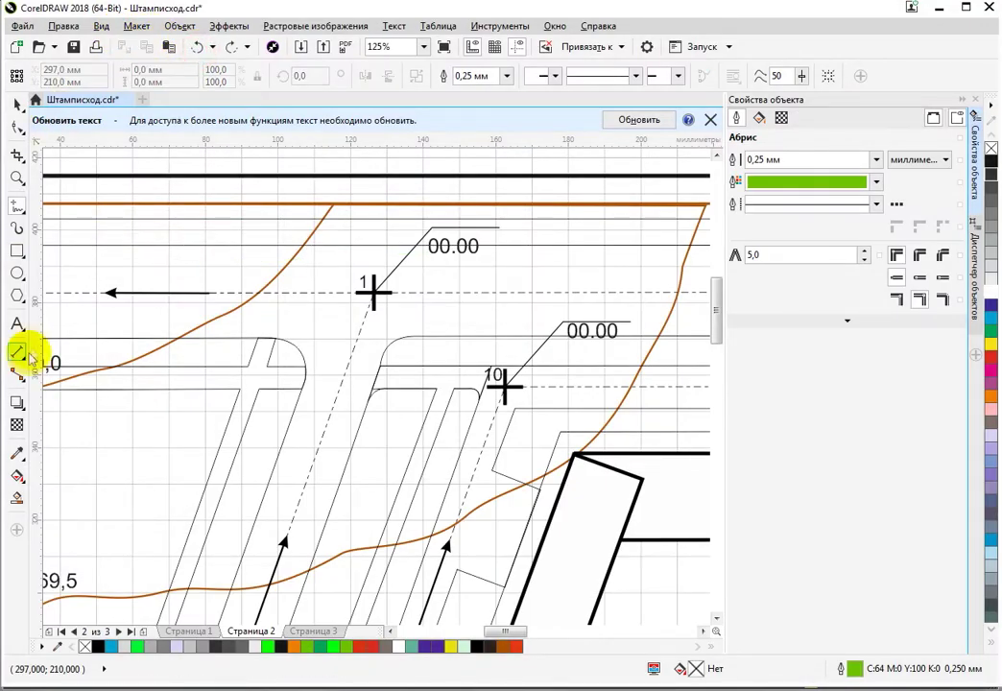
{"action": "left_click", "coordinate": [17, 324]}
{"action": "left_click", "coordinate": [432, 251]}
{"action": "left_click_drag", "start_coordinate": [429, 249], "coordinate": [480, 251]}
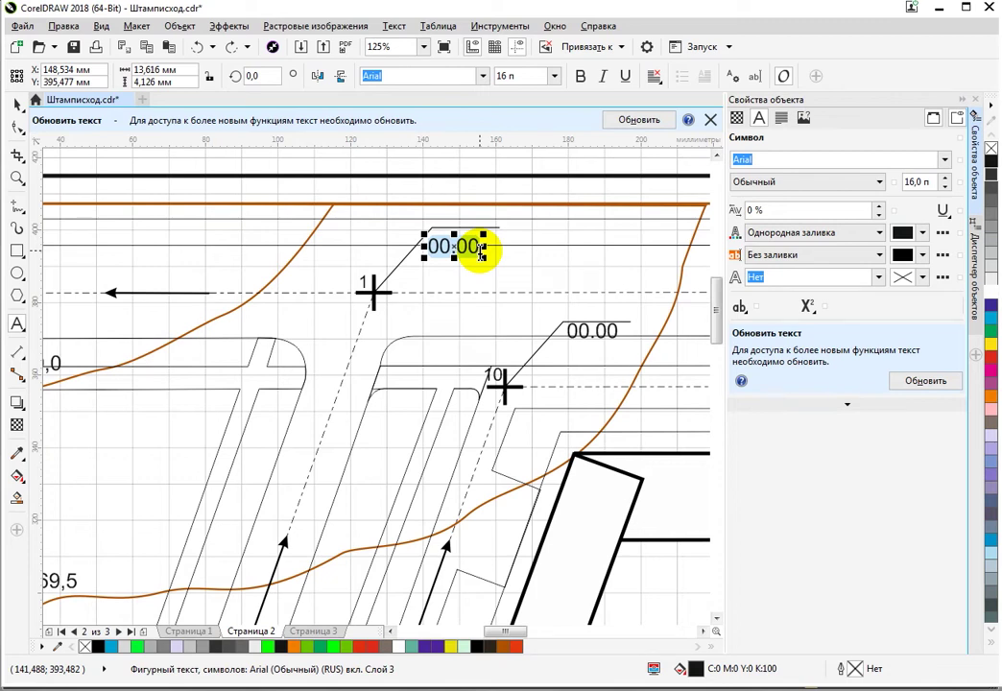
{"action": "type", "text": "69.12"}
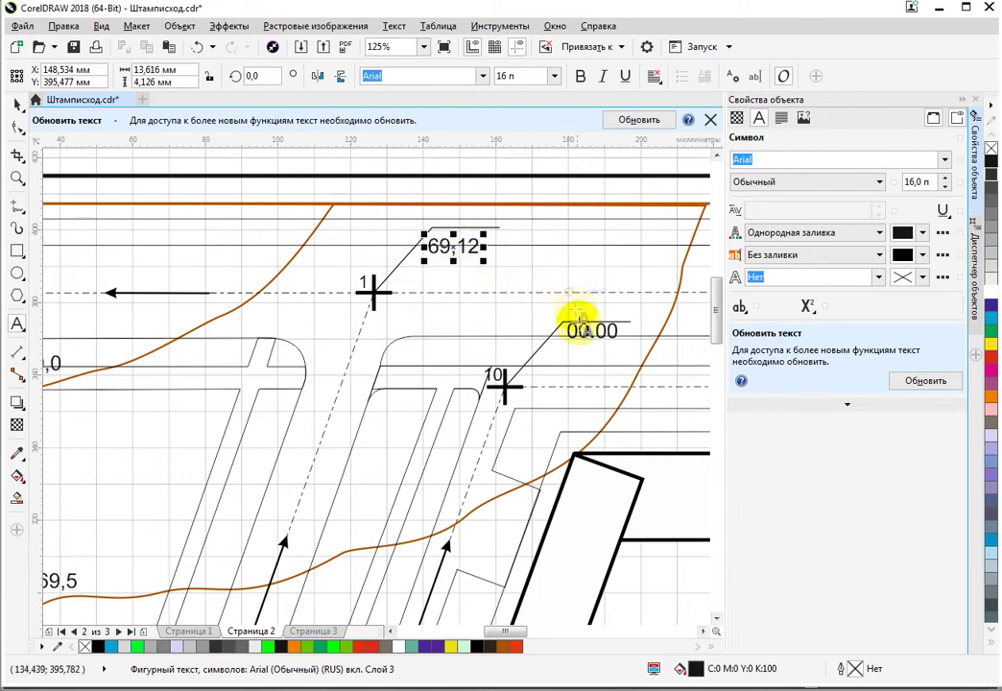
Replace the 00.00 elevation label at point 10 with 69,35
{"action": "left_click_drag", "start_coordinate": [577, 331], "coordinate": [622, 327]}
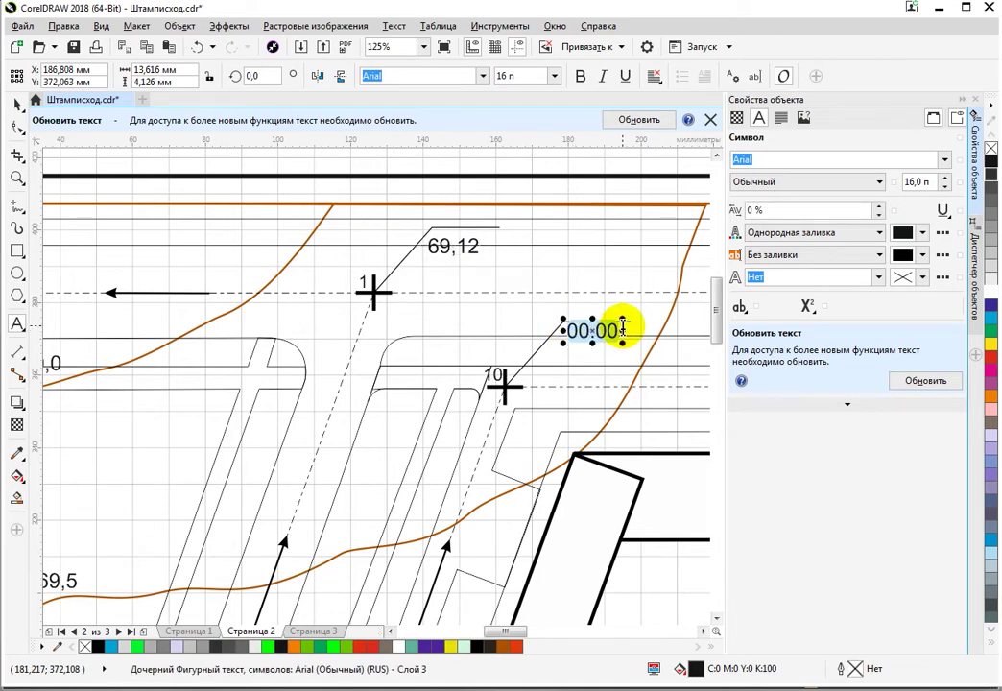
{"action": "type", "text": "9"}
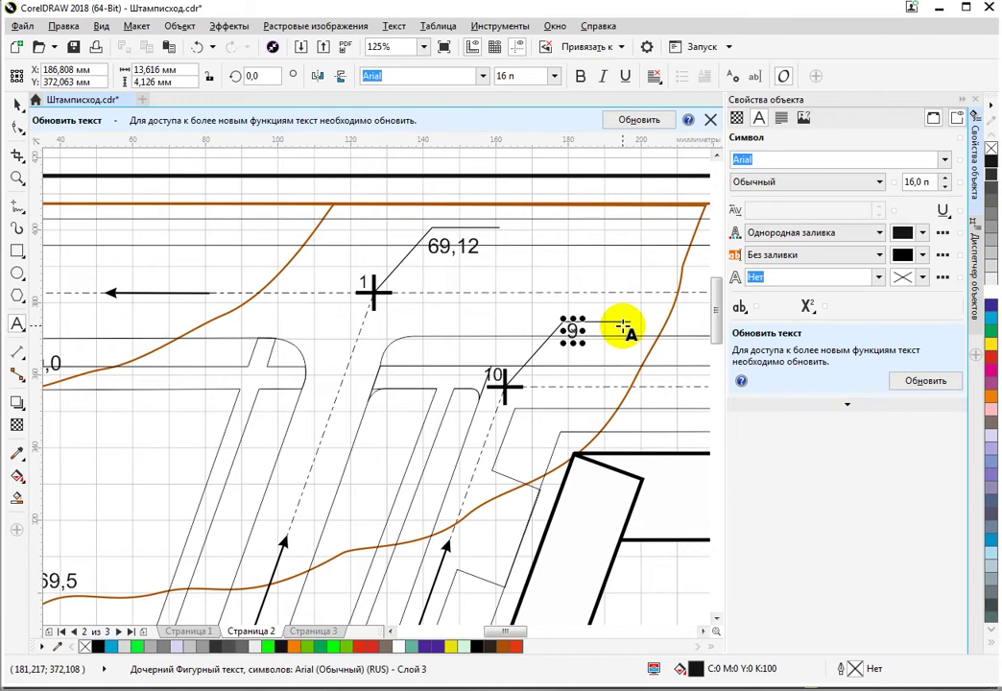
{"action": "key", "text": "BackSpace"}
{"action": "type", "text": "69,35"}
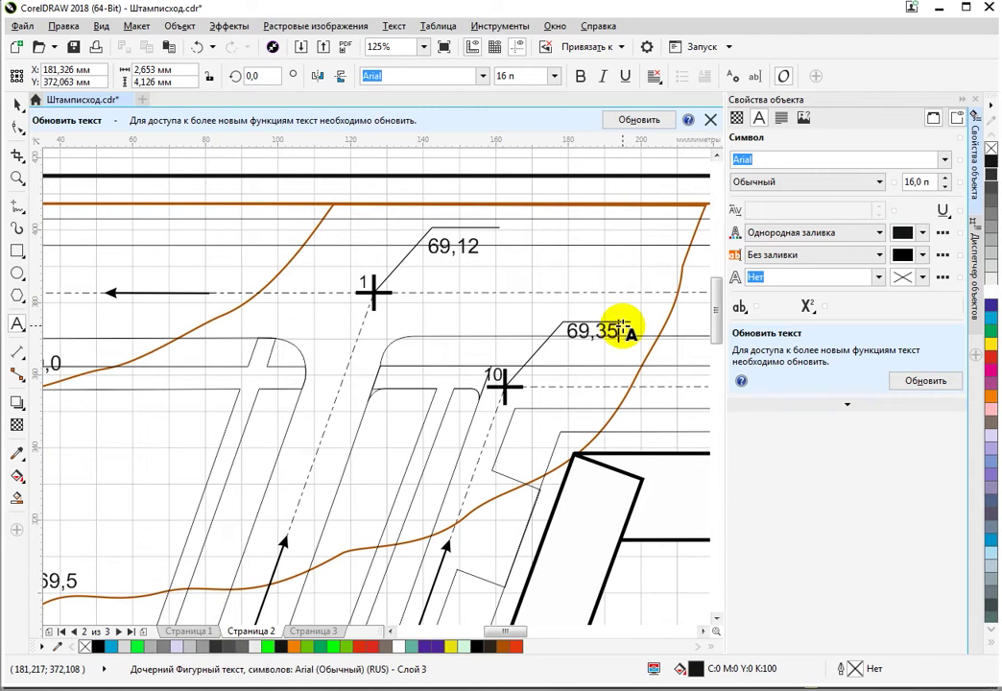
{"action": "left_click", "coordinate": [624, 329]}
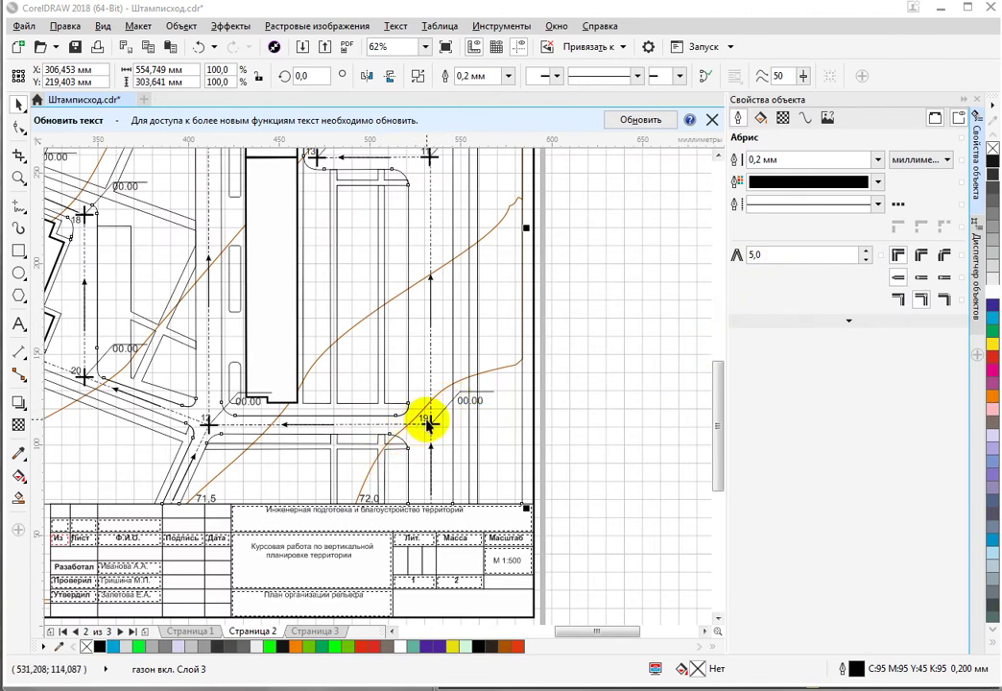
Sketch a freehand auxiliary contour curve about 39 by 39 mm beyond the sheet frame, southeast of point 19
{"action": "left_click", "coordinate": [429, 422]}
{"action": "scroll", "coordinate": [427, 420], "scroll_direction": "up", "scroll_amount": 3}
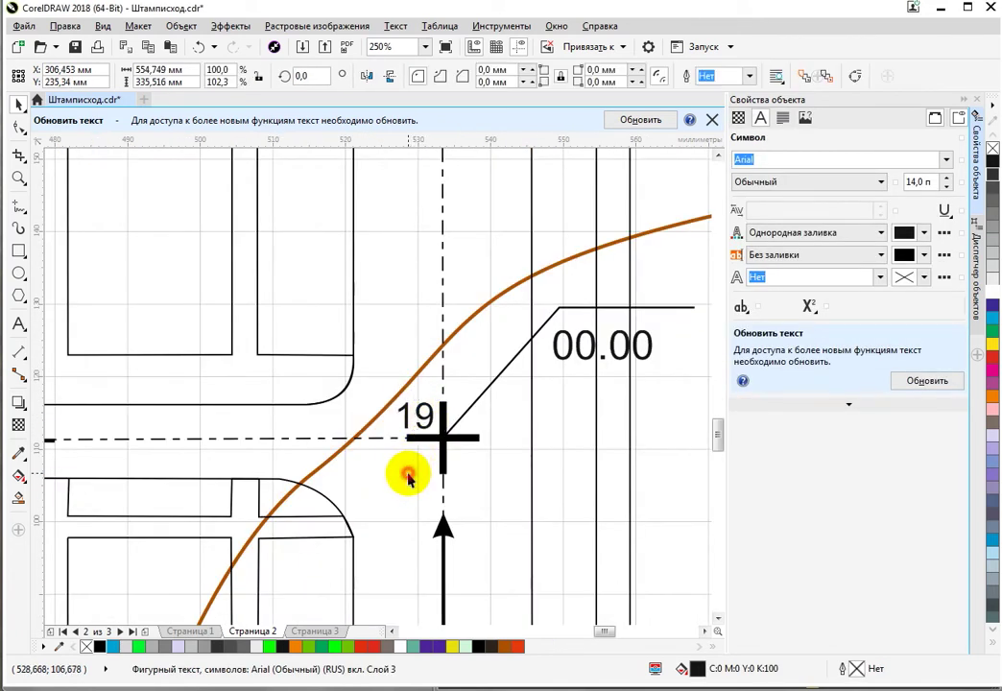
{"action": "left_click", "coordinate": [427, 380]}
{"action": "scroll", "coordinate": [416, 364], "scroll_direction": "down", "scroll_amount": 2}
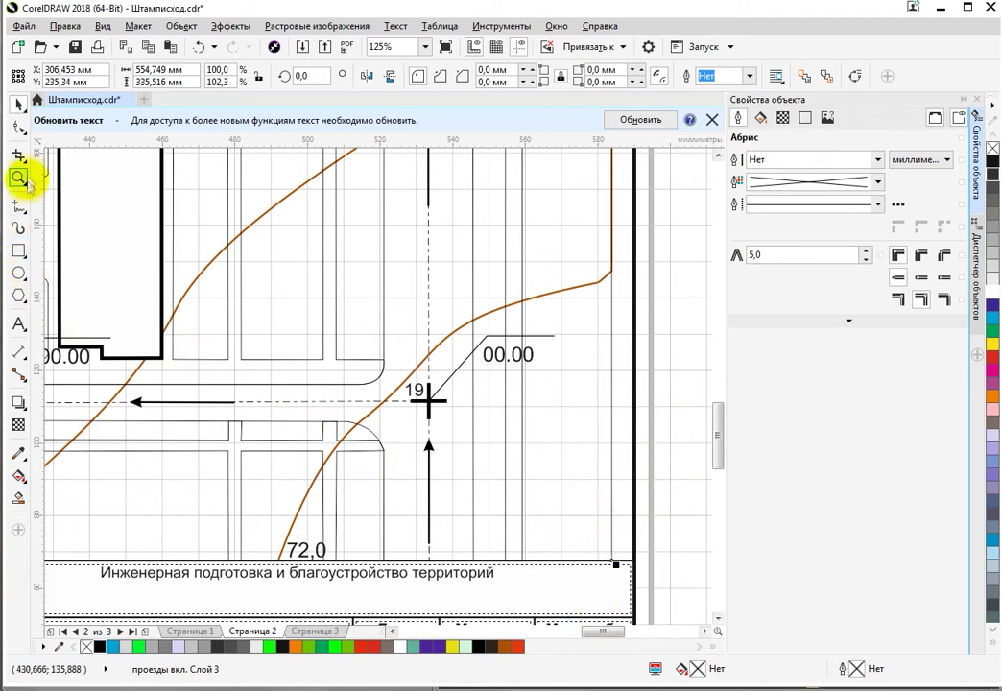
{"action": "left_click", "coordinate": [17, 128]}
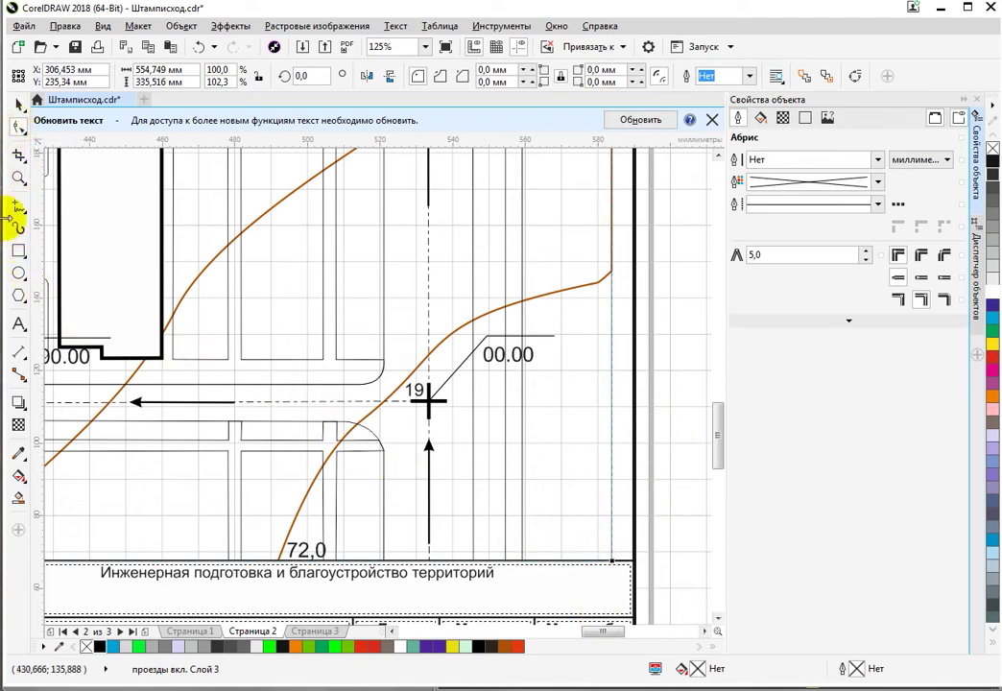
{"action": "left_click", "coordinate": [366, 407]}
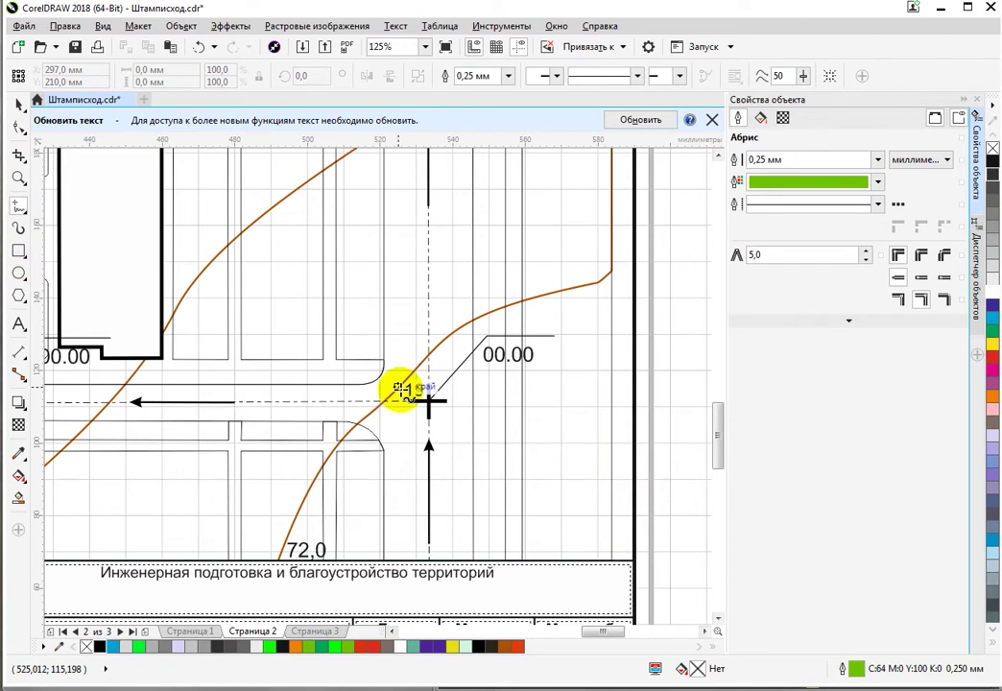
{"action": "left_click", "coordinate": [17, 205]}
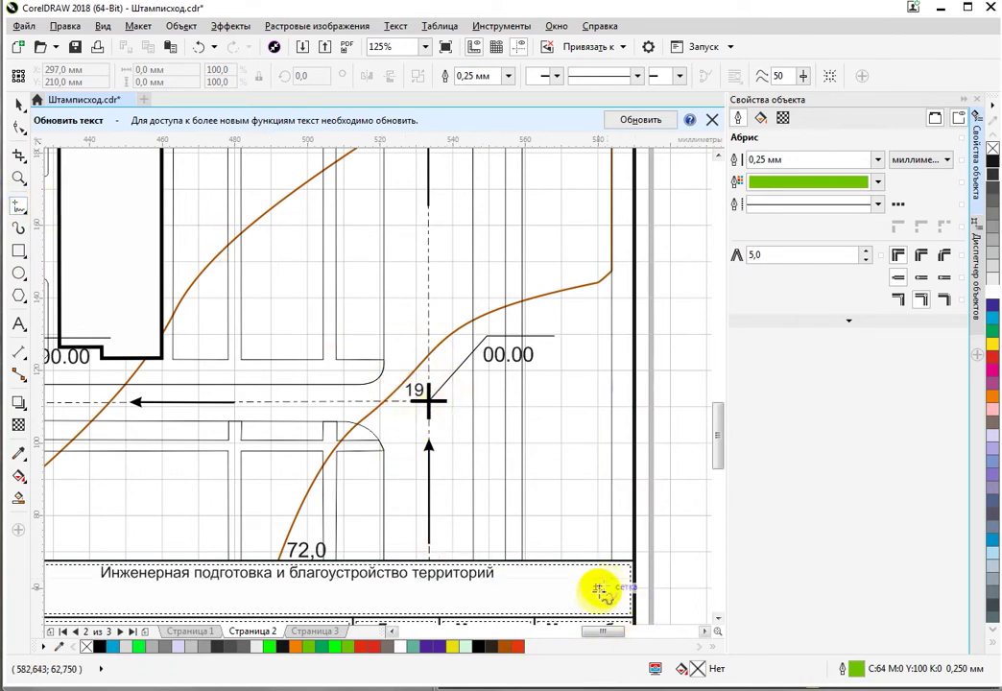
{"action": "mouse_move", "coordinate": [704, 499]}
{"action": "left_mouse_down"}
{"action": "mouse_move", "coordinate": [631, 625]}
{"action": "mouse_move", "coordinate": [566, 643]}
{"action": "left_mouse_up"}
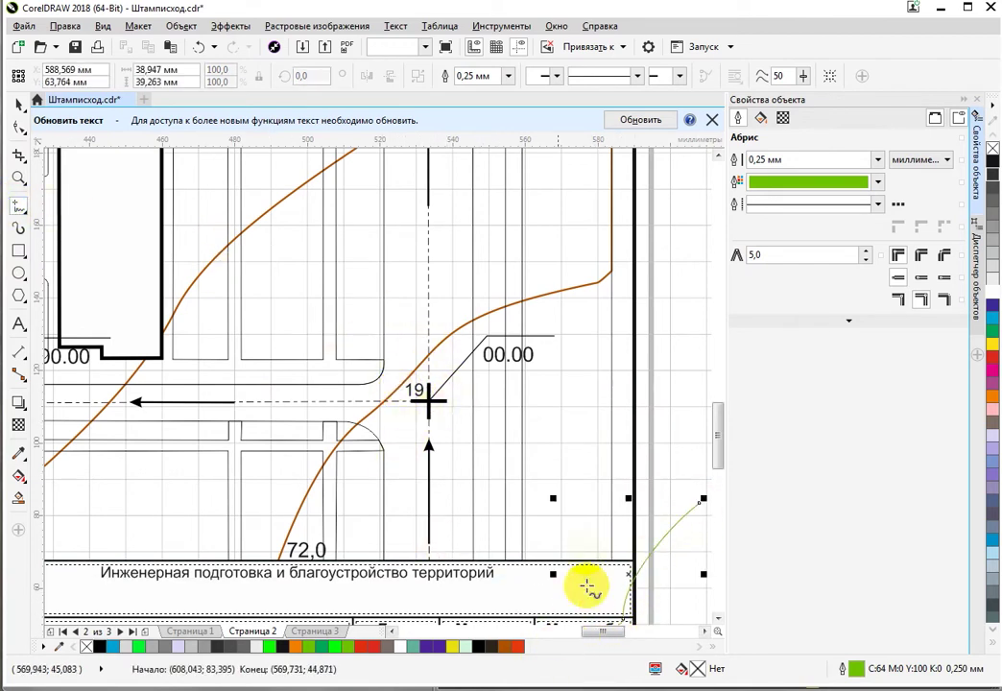
Measure from the 72,0 contour through point 19 to the auxiliary curve, and from that contour to point 19, without keeping the line
{"action": "left_click_drag", "start_coordinate": [428, 401], "coordinate": [641, 563]}
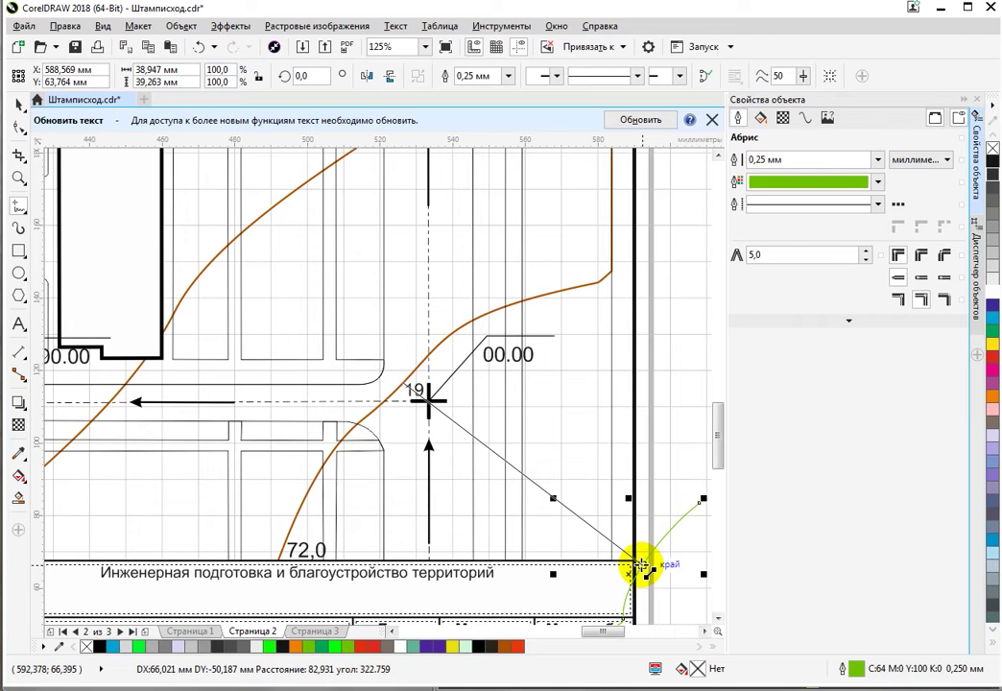
{"action": "left_click_drag", "start_coordinate": [641, 566], "coordinate": [428, 403]}
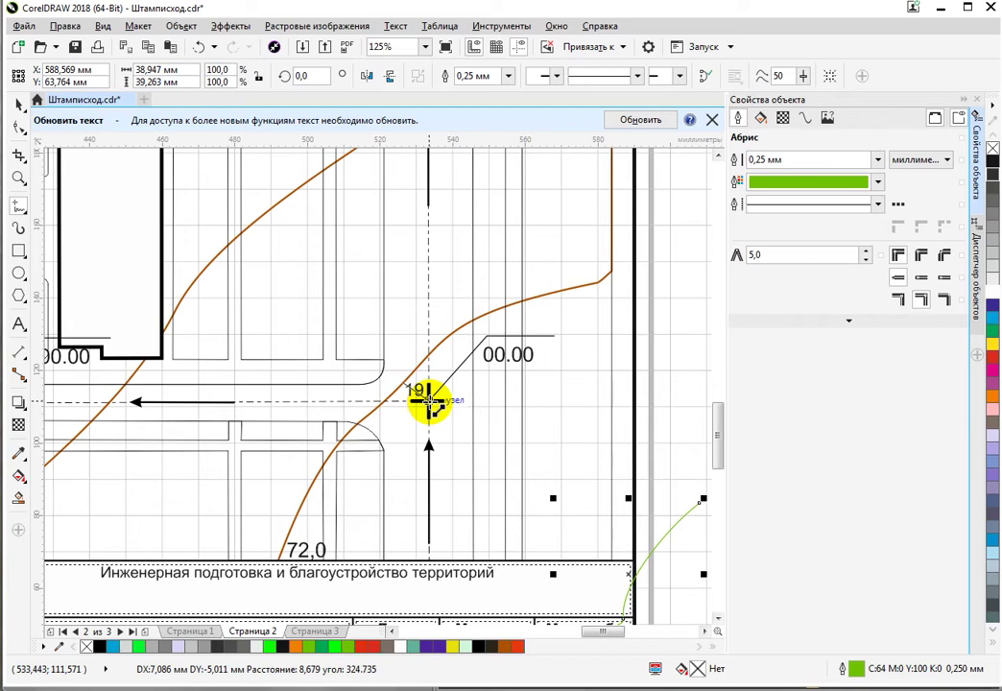
{"action": "left_click_drag", "start_coordinate": [429, 404], "coordinate": [426, 402]}
{"action": "key", "text": "Escape"}
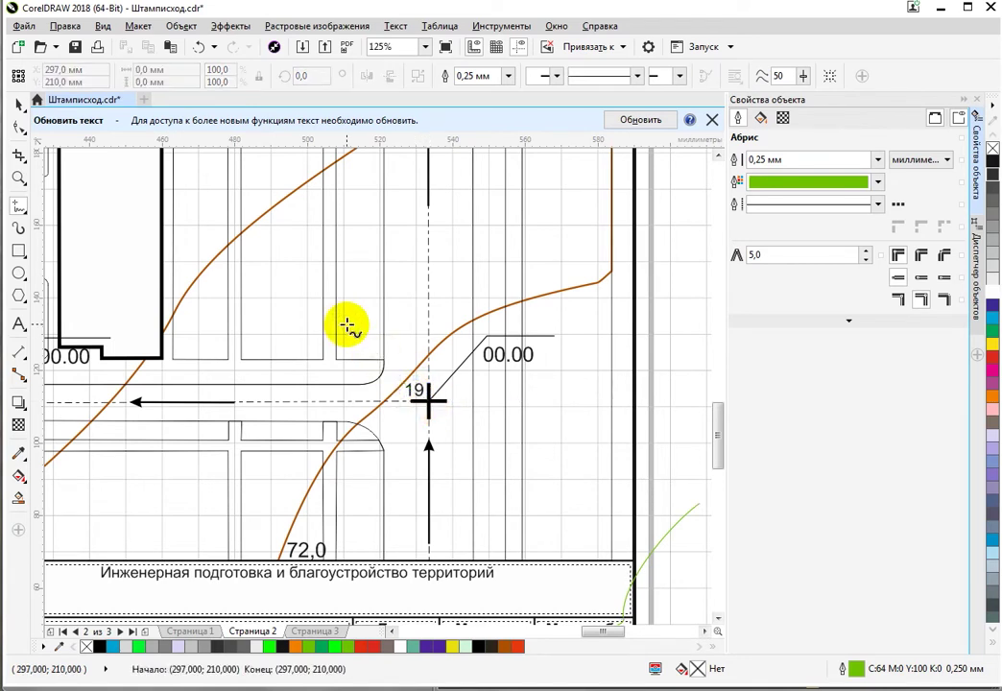
In Excel, fill in the row for point 19 with contours 72 and 72,5, spacing 82,93 and distance to the lower contour 8,6
{"action": "key", "text": "alt+Tab"}
{"action": "left_click", "coordinate": [514, 303]}
{"action": "left_click", "coordinate": [700, 303]}
{"action": "type", "text": "72"}
{"action": "left_click", "coordinate": [768, 303]}
{"action": "type", "text": "72,5"}
{"action": "left_click", "coordinate": [832, 305]}
{"action": "type", "text": "82,93"}
{"action": "left_click", "coordinate": [910, 304]}
{"action": "type", "text": "8,6"}
{"action": "key", "text": "Return"}
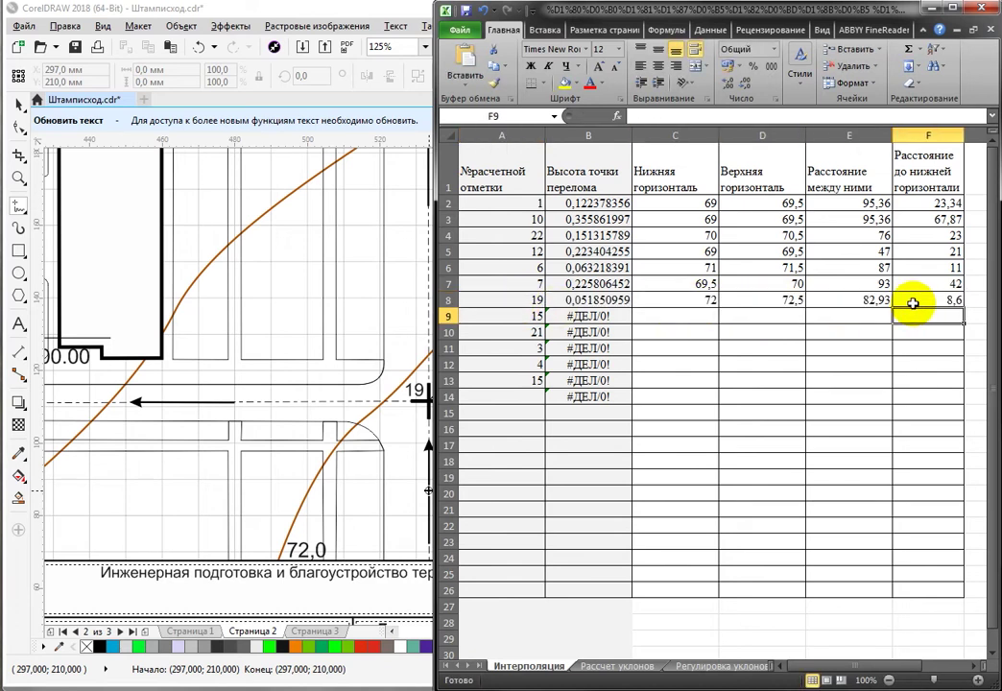
In CorelDRAW, replace the 00.00 elevation label at point 19 with 72.05
{"action": "key", "text": "alt+Tab"}
{"action": "double_click", "coordinate": [496, 353]}
{"action": "type", "text": "72"}
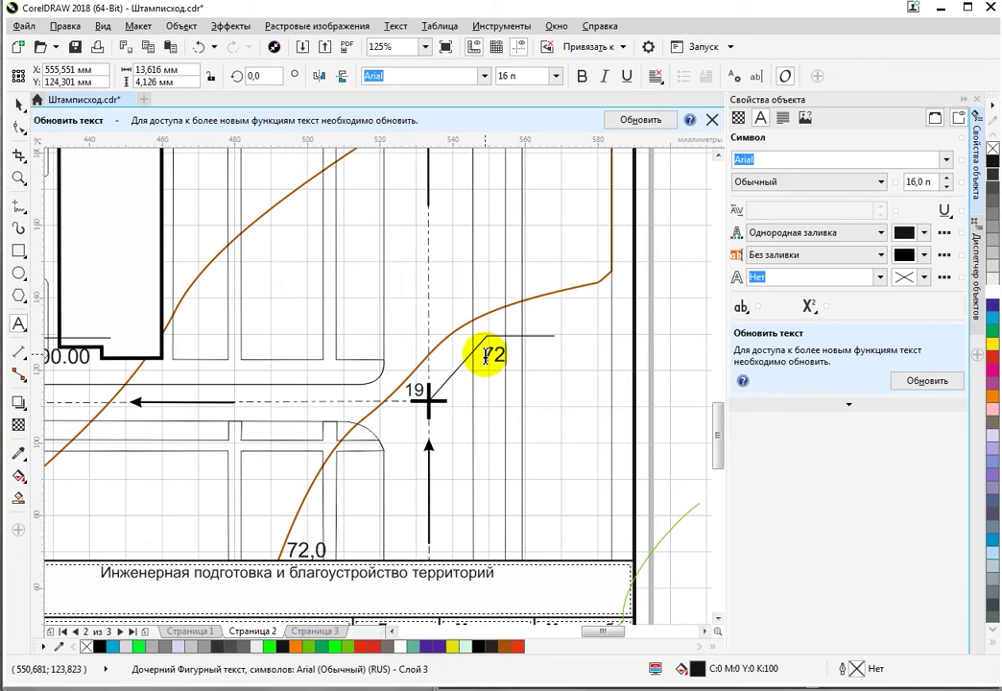
{"action": "type", "text": ".05"}
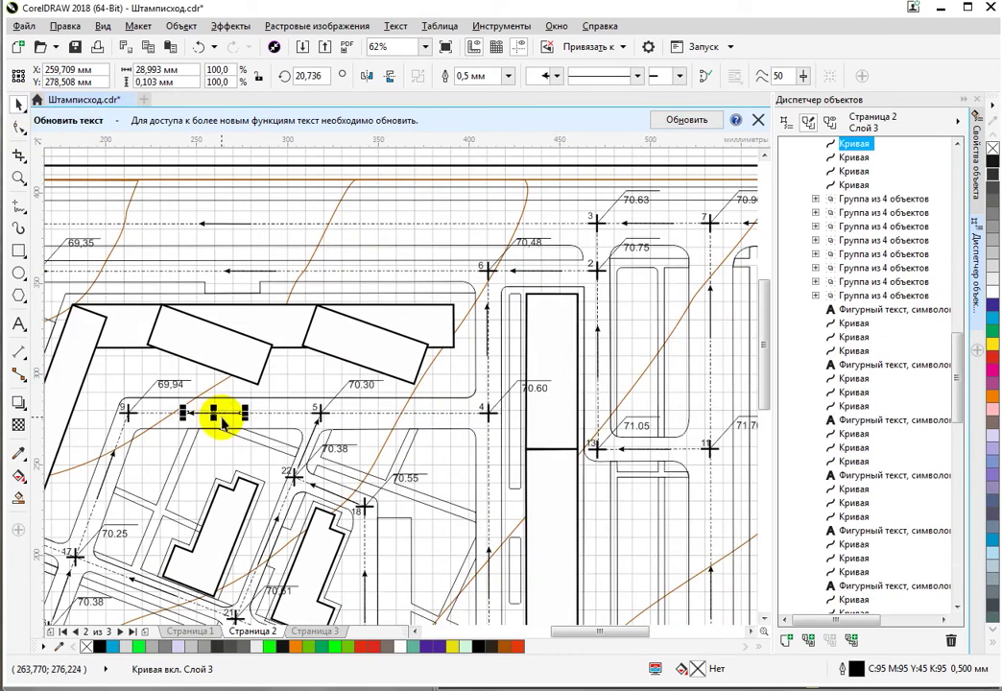
Copy the slope arrow between points 9 and 5 onto the axis between points 5 and 4
{"action": "left_click_drag", "start_coordinate": [219, 418], "coordinate": [395, 414]}
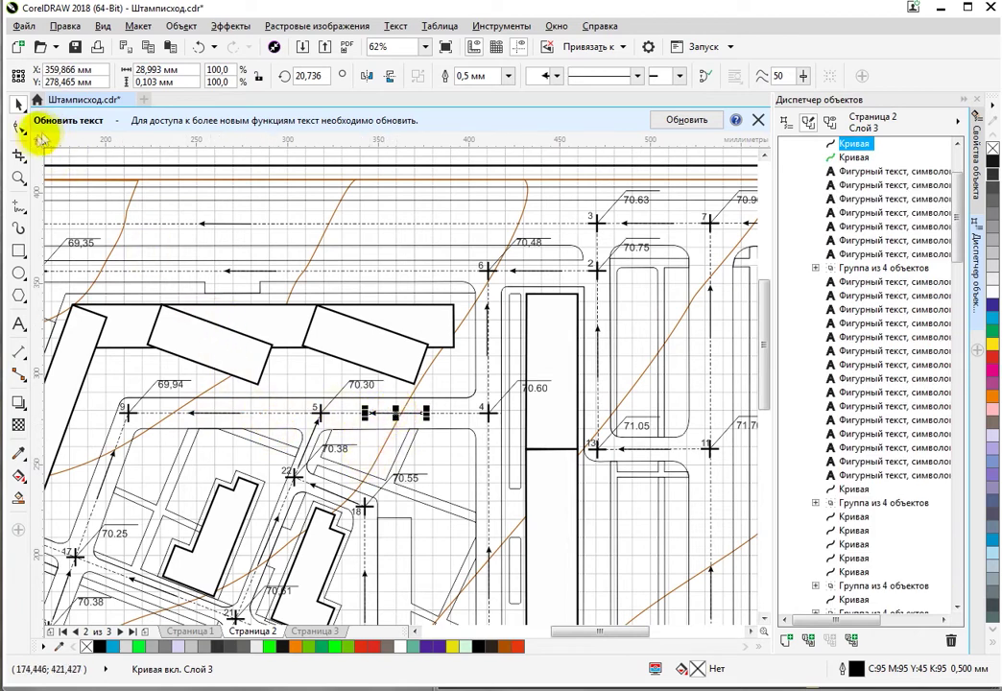
Add a two-line slope label, 0.000 above and 00.0 below the arrow between points 1 and 3, and position it over the arrow
{"action": "left_click", "coordinate": [18, 324]}
{"action": "scroll", "coordinate": [197, 224], "scroll_direction": "up", "scroll_amount": 2}
{"action": "scroll", "coordinate": [246, 209], "scroll_direction": "up", "scroll_amount": 3}
{"action": "left_click", "coordinate": [168, 258]}
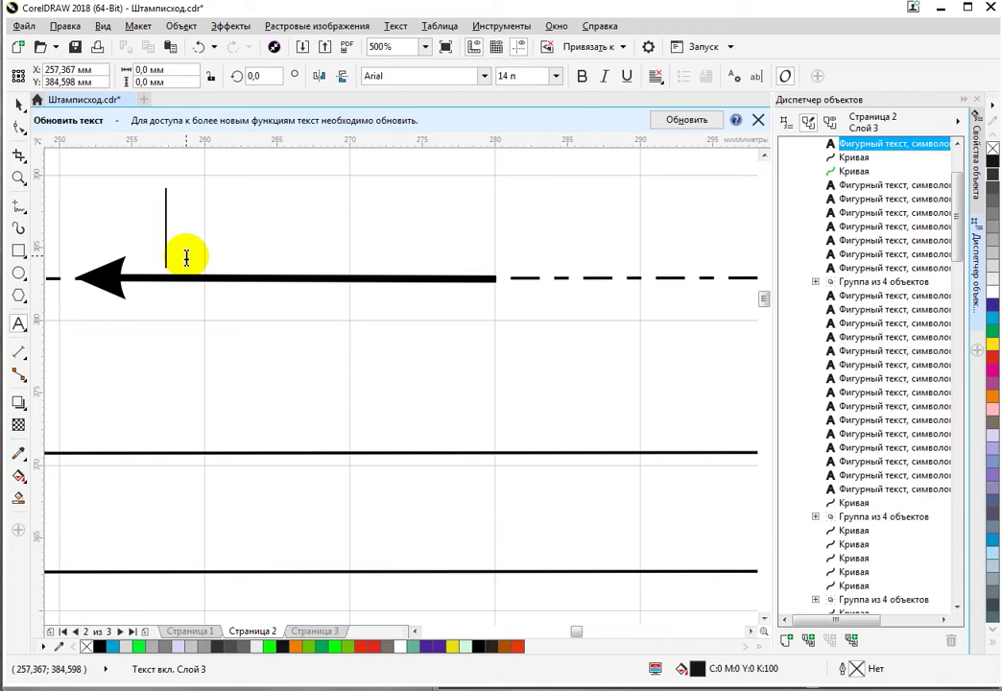
{"action": "type", "text": "0.000"}
{"action": "key", "text": "Escape"}
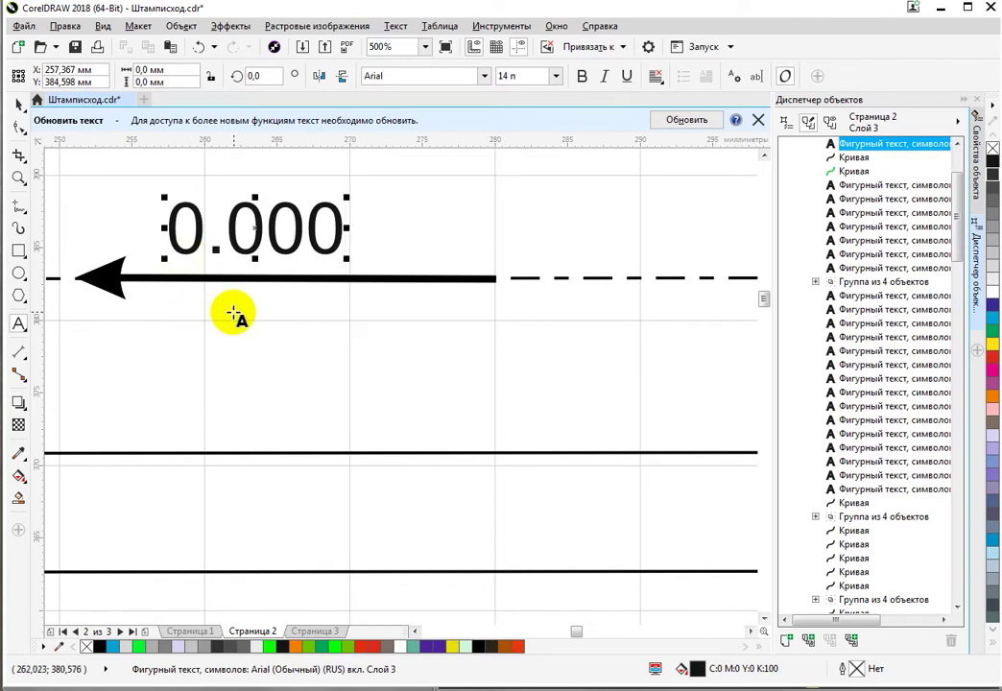
{"action": "left_click", "coordinate": [219, 306]}
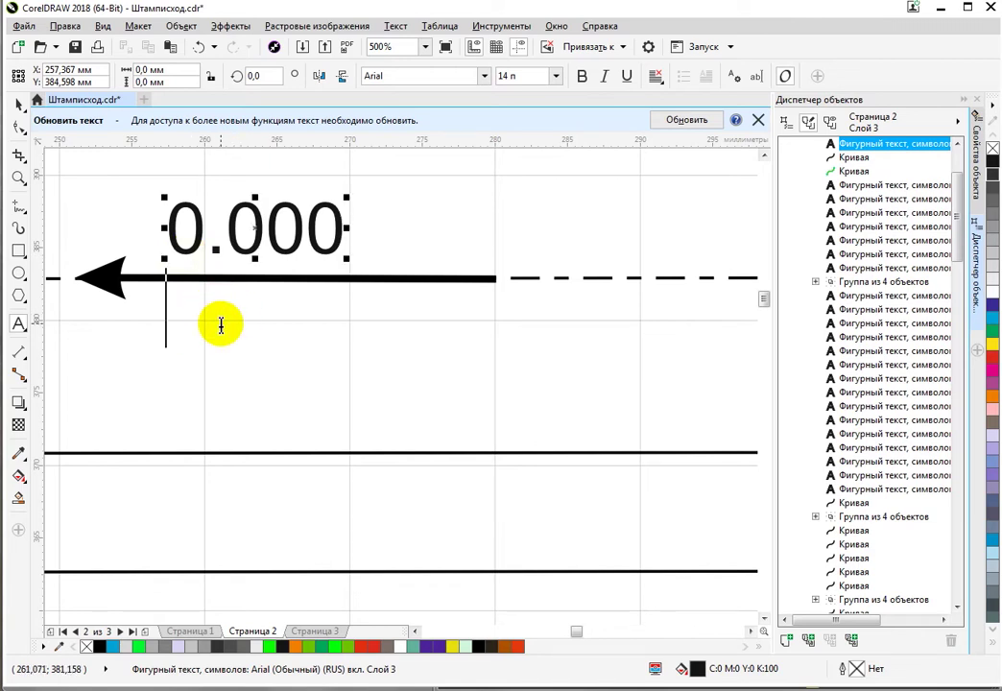
{"action": "type", "text": "0"}
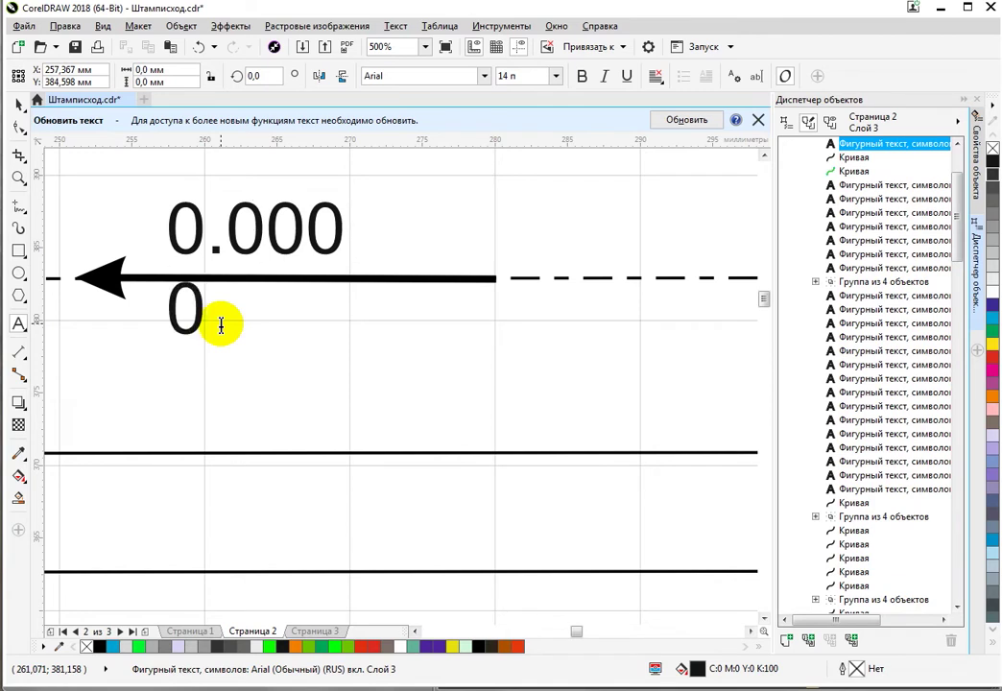
{"action": "type", "text": "0.0"}
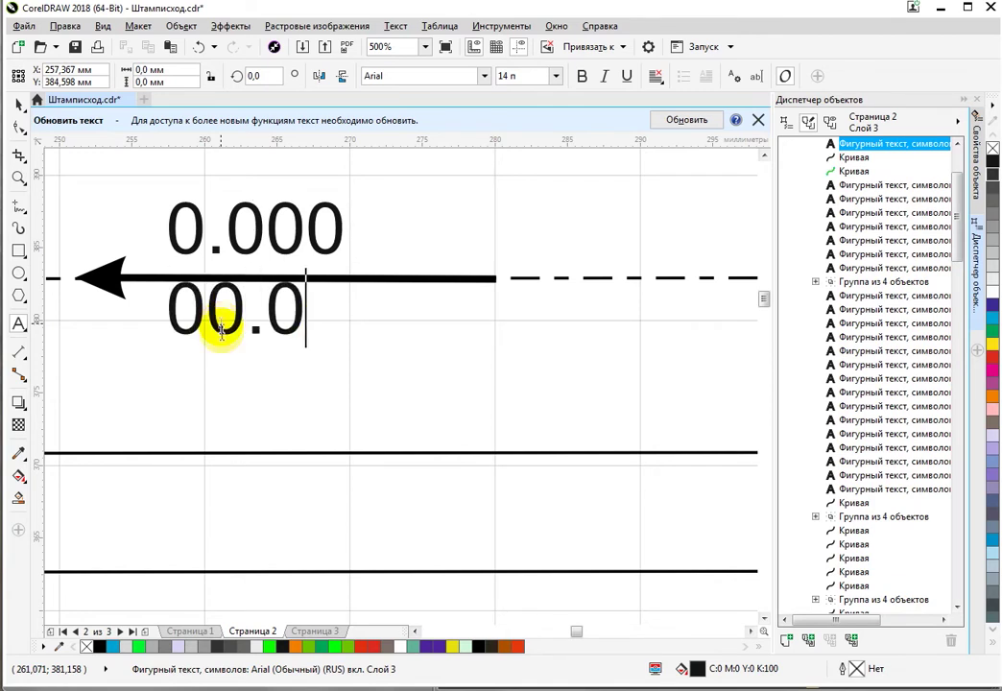
{"action": "key", "text": "Escape"}
{"action": "left_click_drag", "start_coordinate": [261, 271], "coordinate": [293, 275]}
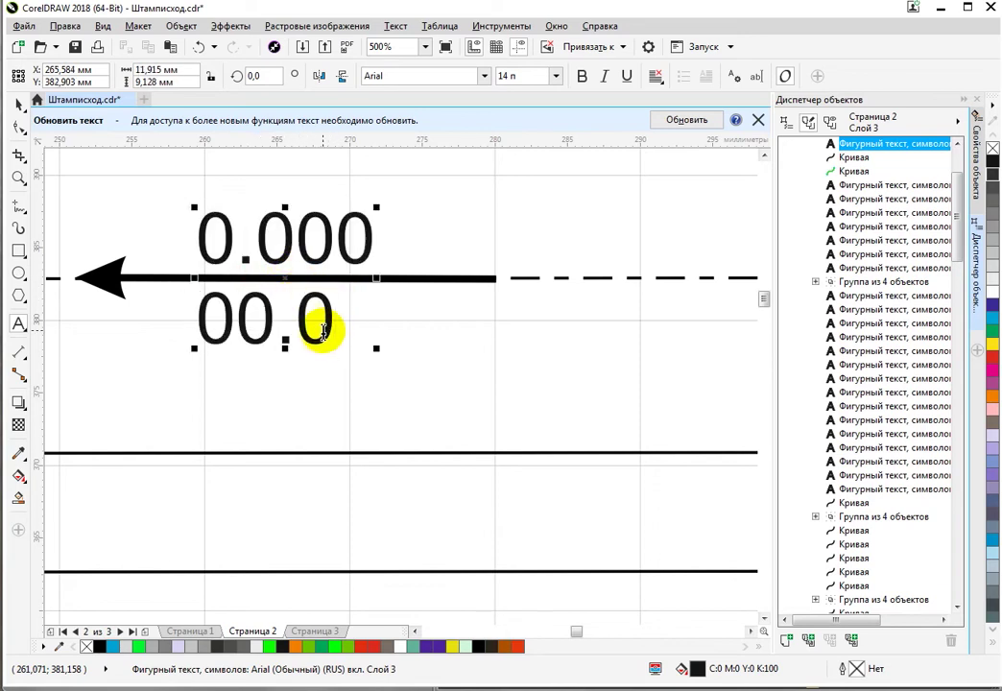
Measure the street axis from point 1 to point 3 with a temporary line and remove the line
{"action": "scroll", "coordinate": [324, 331], "scroll_direction": "down", "scroll_amount": 1}
{"action": "left_click", "coordinate": [18, 101]}
{"action": "scroll", "coordinate": [327, 366], "scroll_direction": "down", "scroll_amount": 1}
{"action": "scroll", "coordinate": [324, 365], "scroll_direction": "down", "scroll_amount": 1}
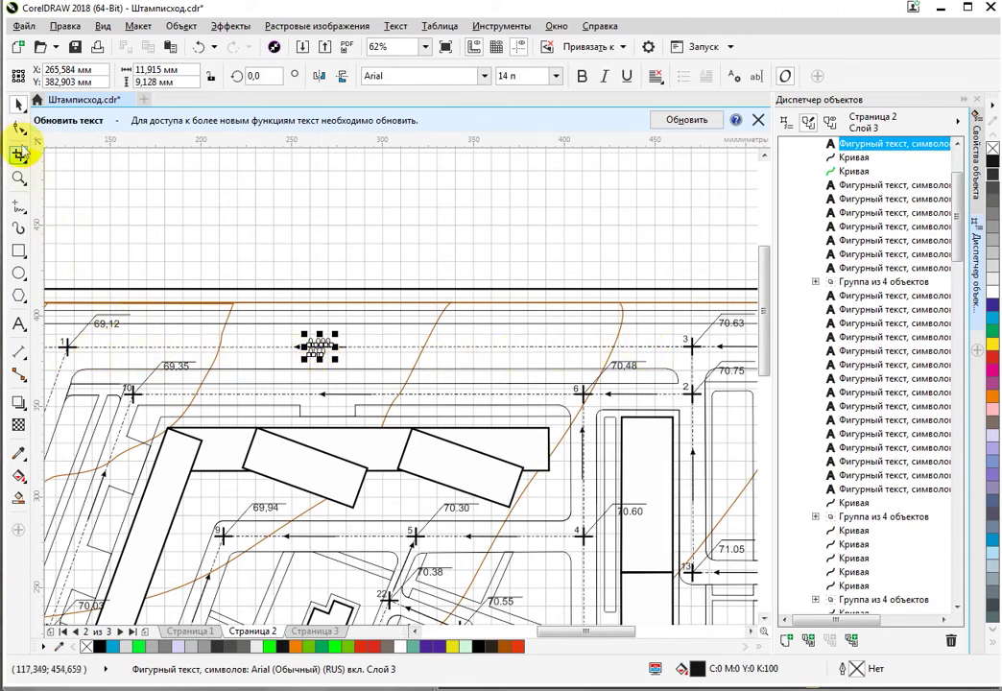
{"action": "left_click", "coordinate": [19, 204]}
{"action": "left_click_drag", "start_coordinate": [67, 349], "coordinate": [693, 348]}
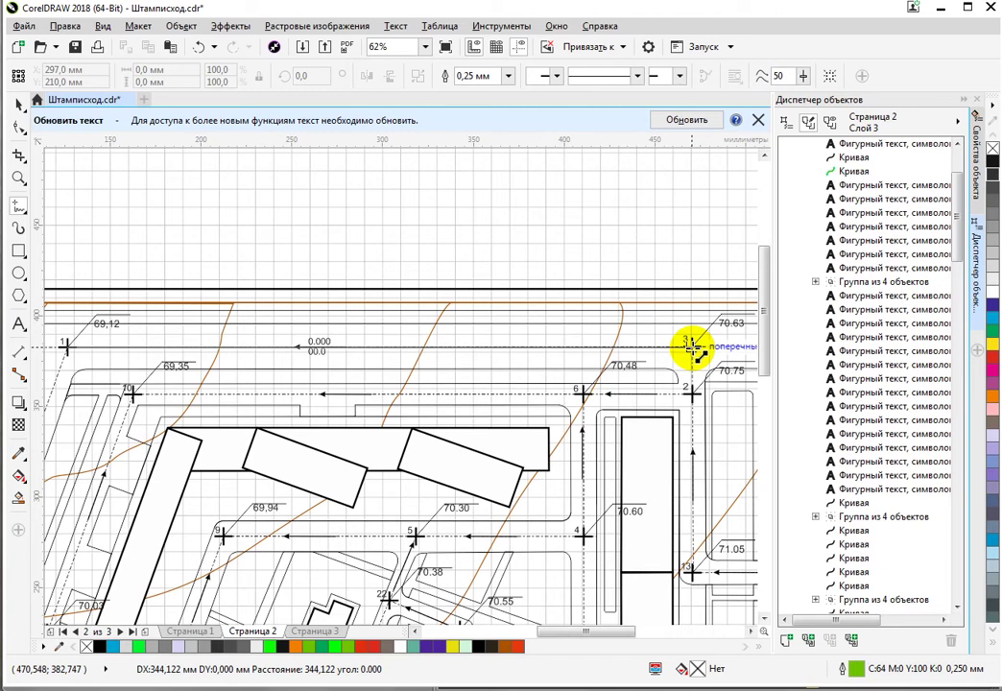
{"action": "left_click_drag", "start_coordinate": [691, 348], "coordinate": [694, 347]}
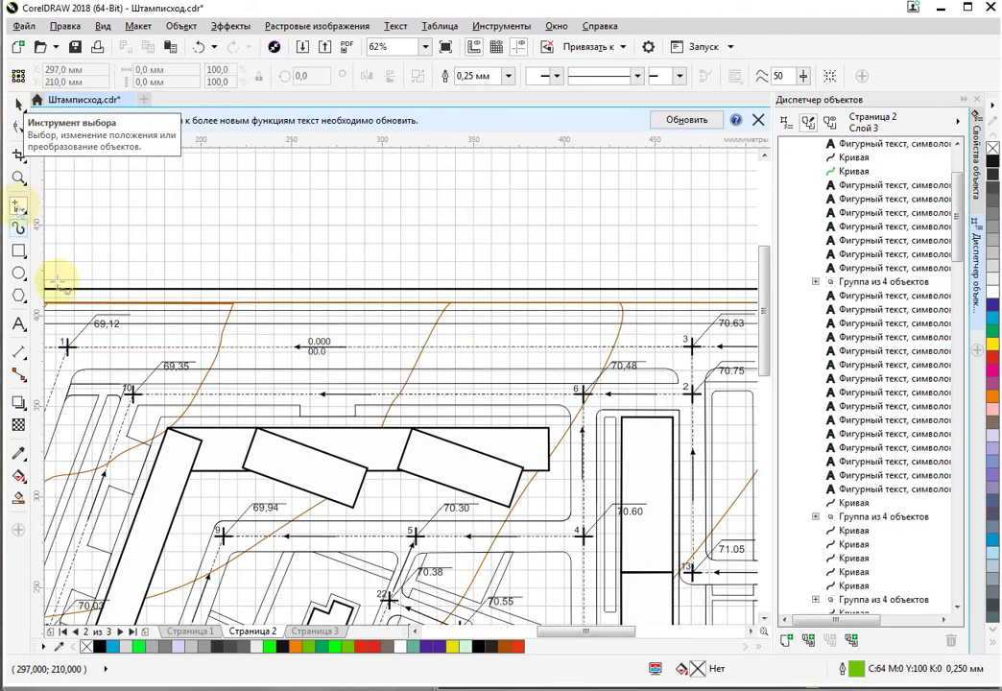
{"action": "key", "text": "Delete"}
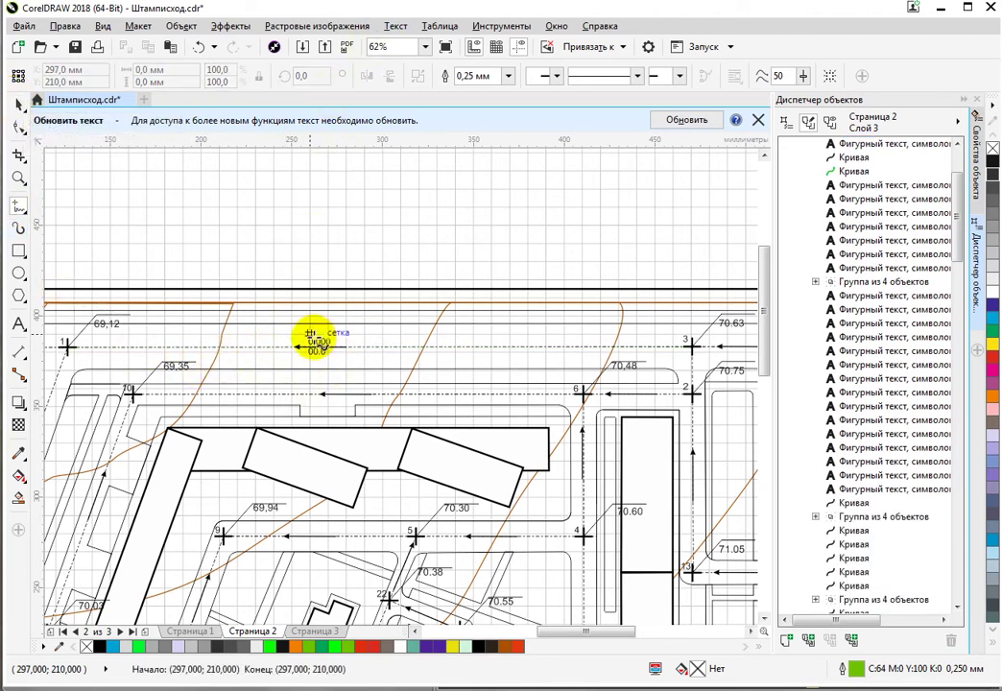
In Excel, enter the axis length 344,12 in C28 and halve it in D28 with =C28/2
{"action": "scroll", "coordinate": [323, 362], "scroll_direction": "up", "scroll_amount": 2}
{"action": "scroll", "coordinate": [324, 361], "scroll_direction": "up", "scroll_amount": 3}
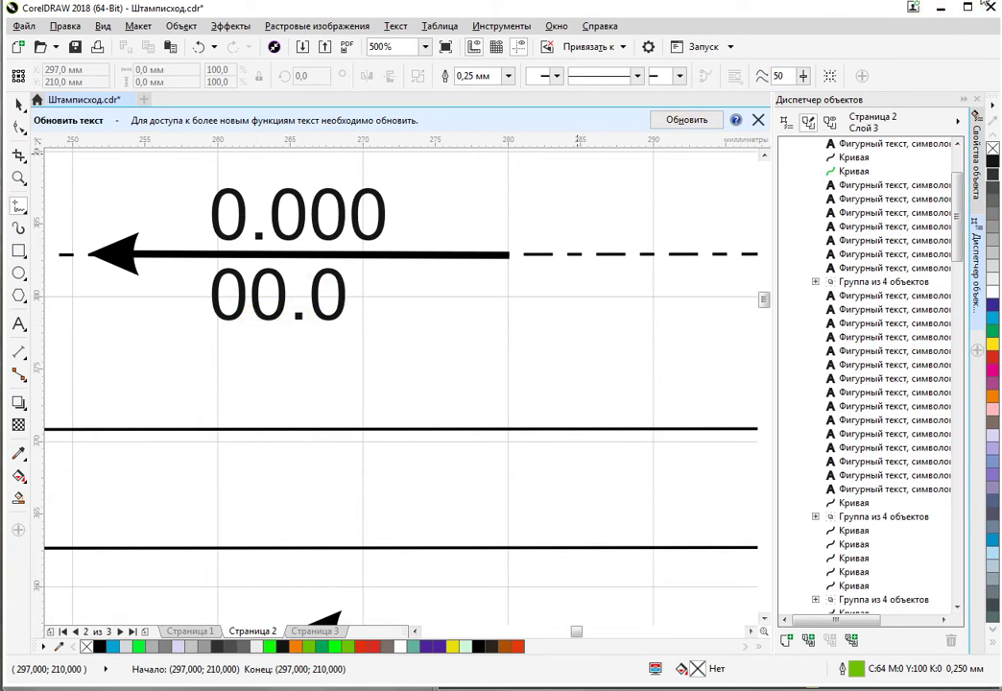
{"action": "key", "text": "alt+Tab"}
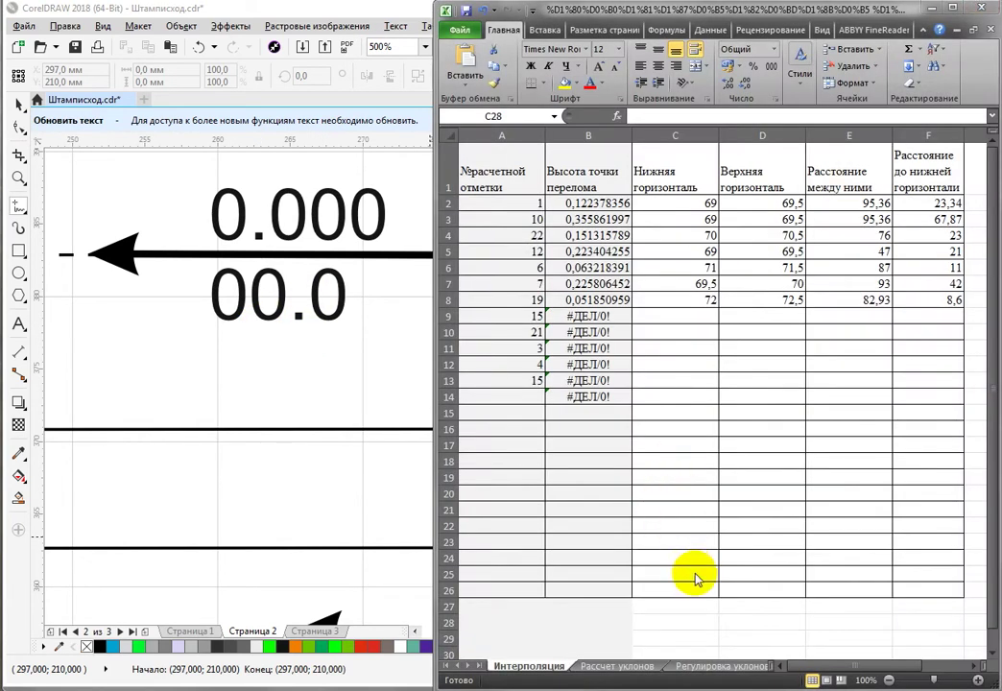
{"action": "left_click", "coordinate": [679, 625]}
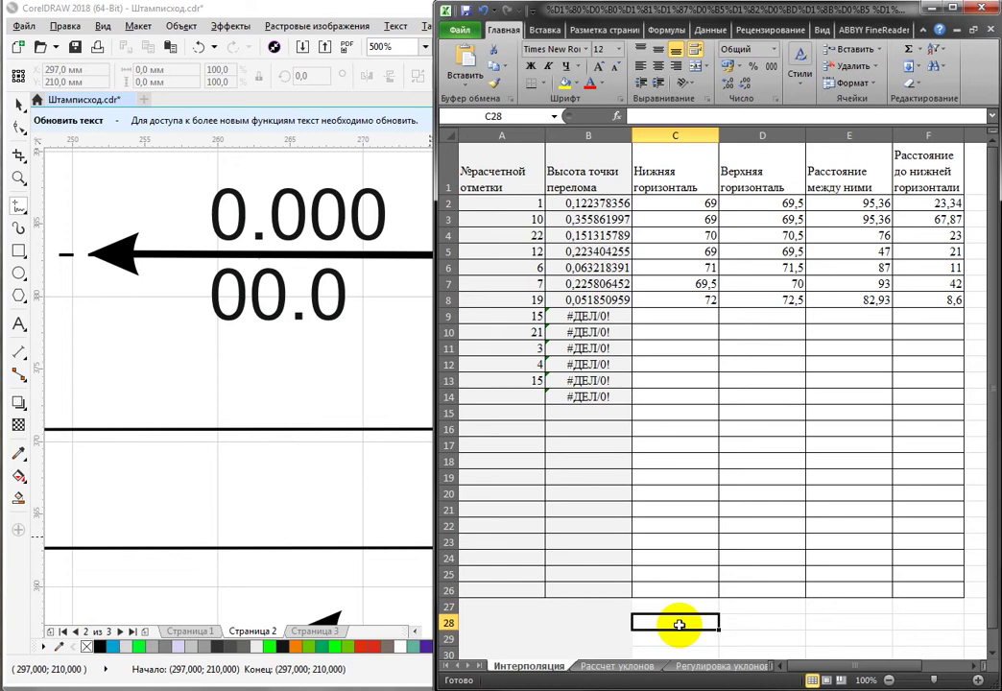
{"action": "type", "text": "344,12"}
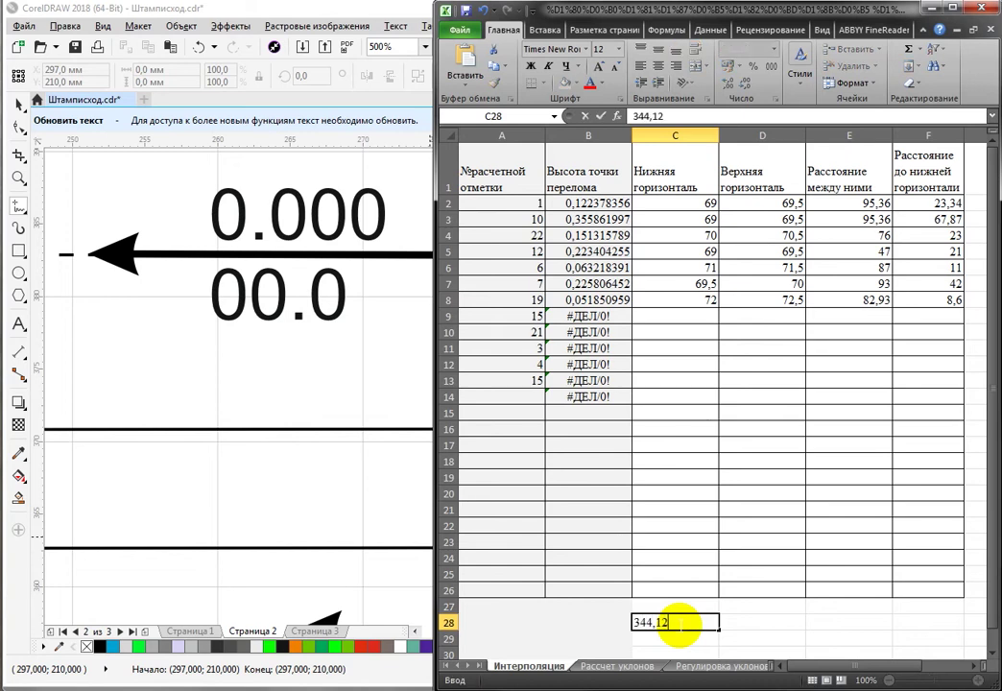
{"action": "left_click", "coordinate": [740, 626]}
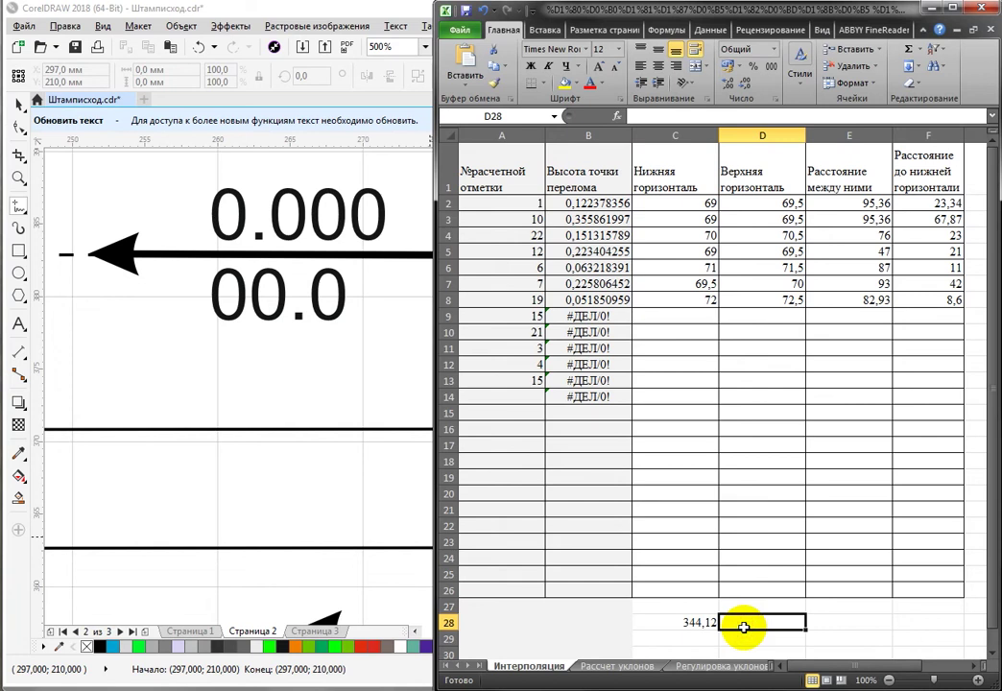
{"action": "type", "text": "="}
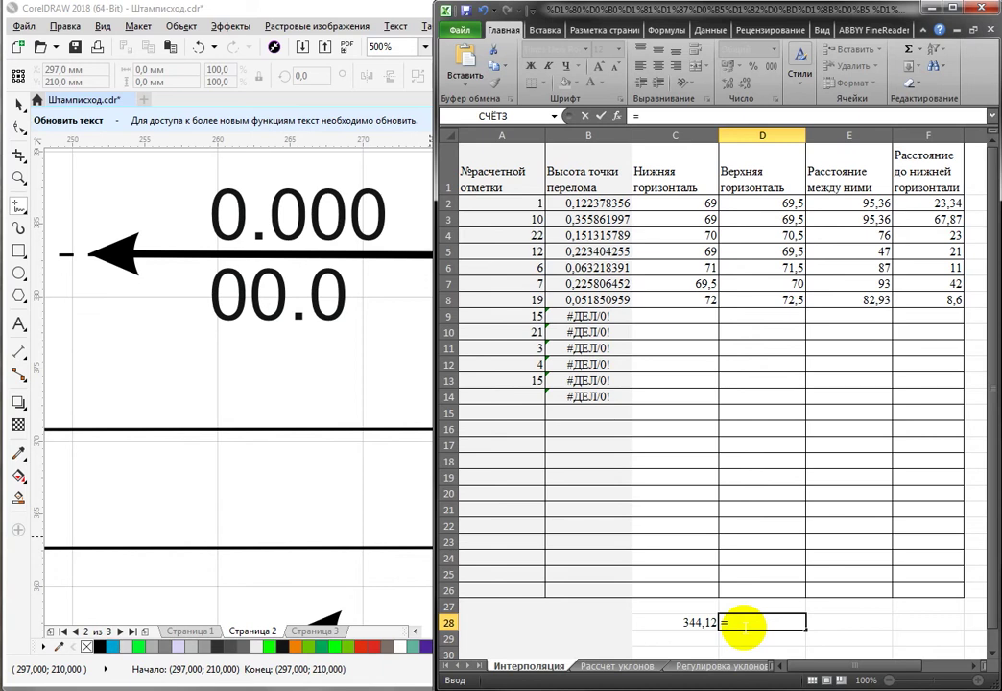
{"action": "left_click", "coordinate": [672, 622]}
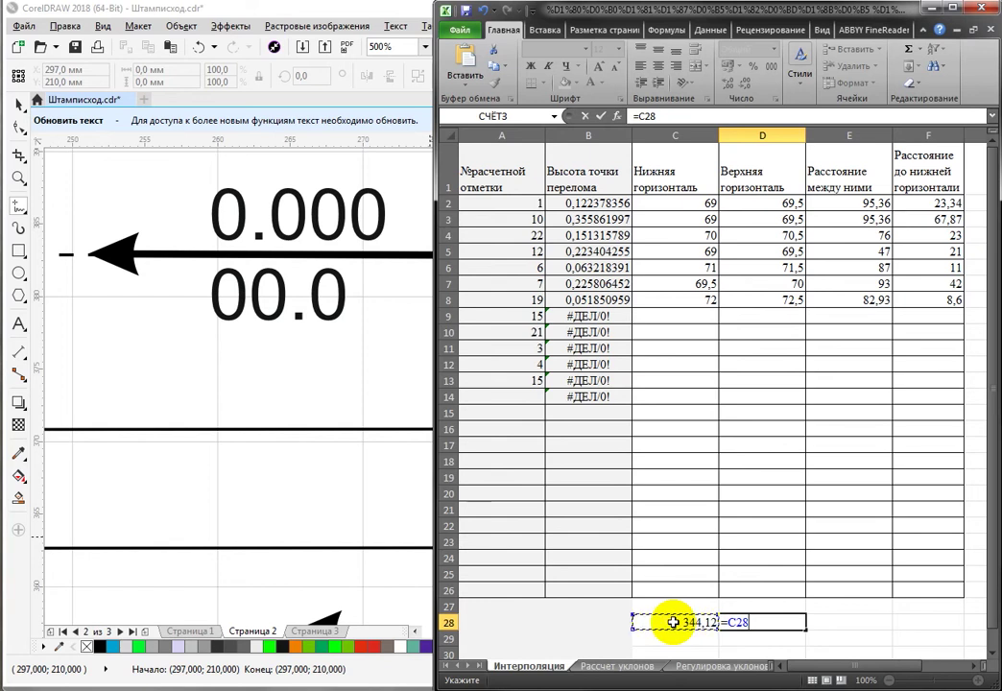
{"action": "type", "text": "/"}
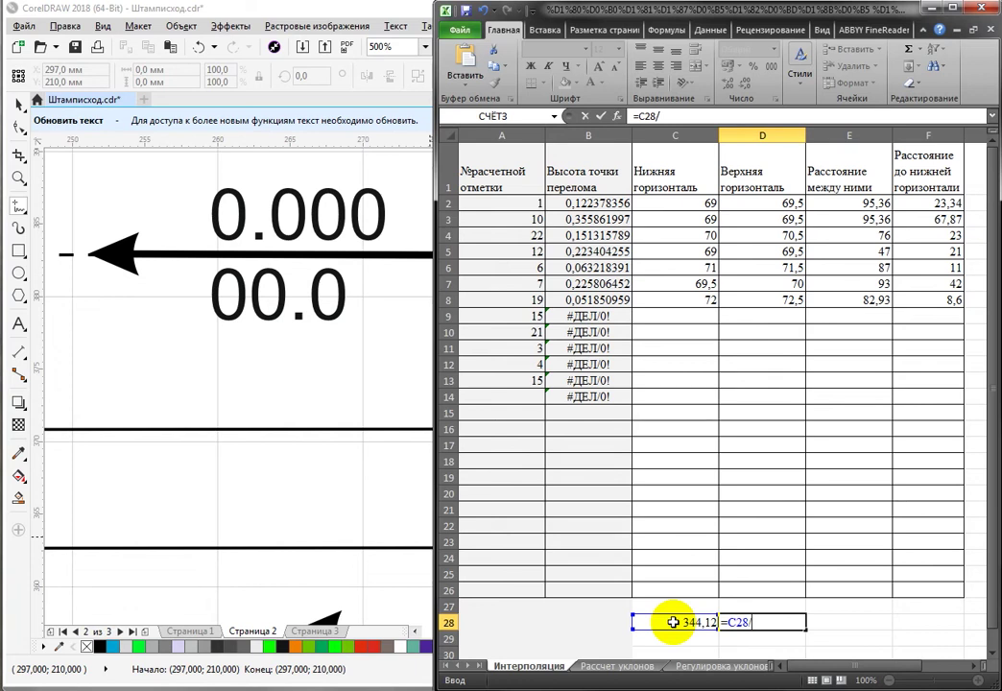
{"action": "type", "text": "2"}
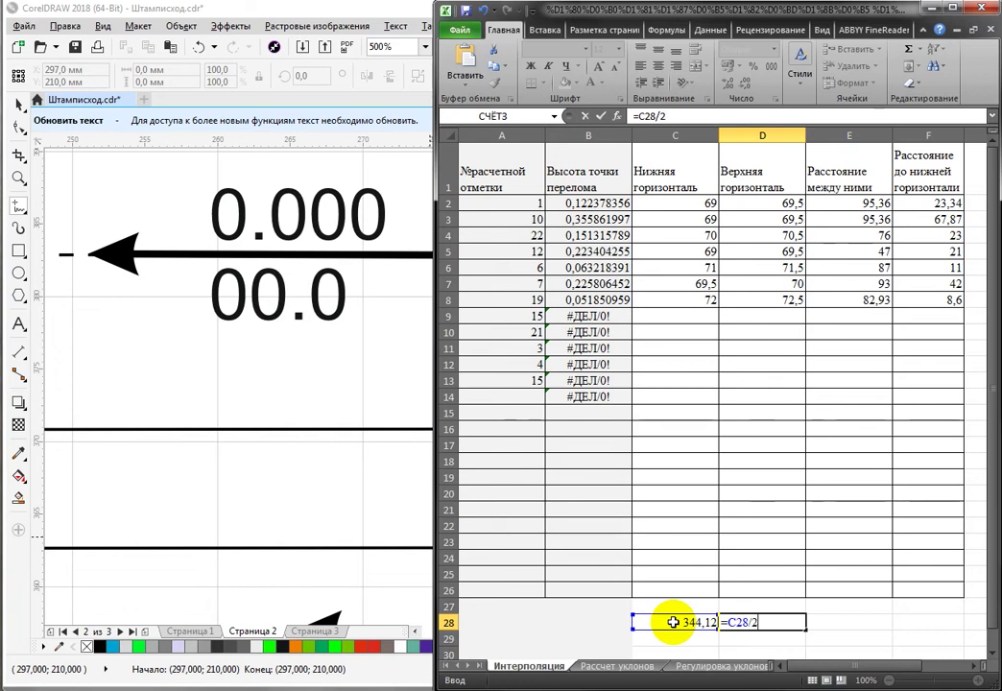
{"action": "key", "text": "Return"}
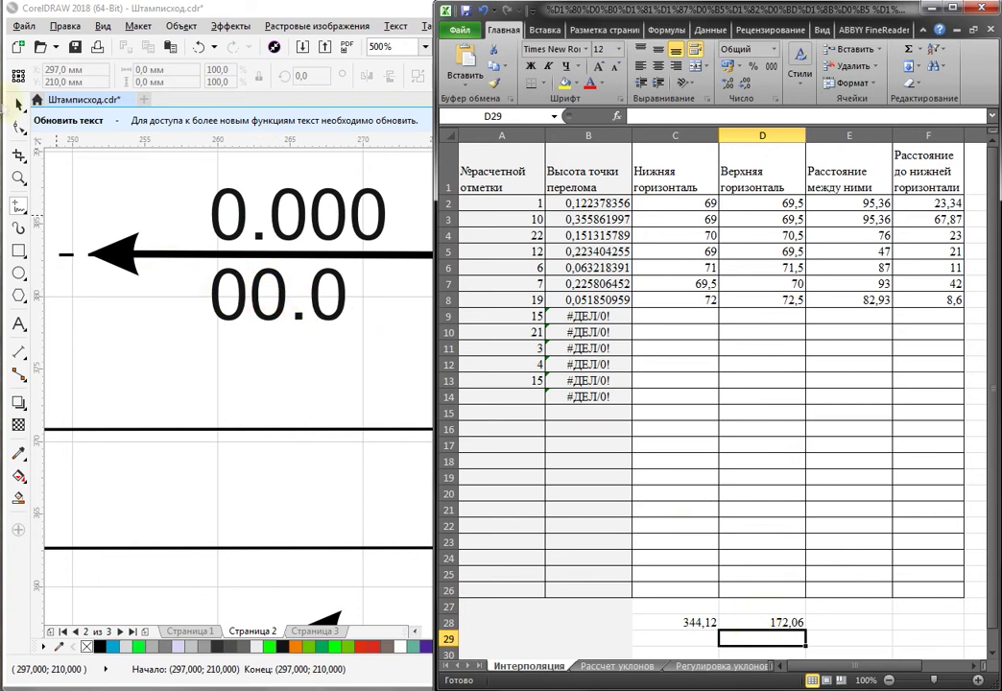
In CorelDRAW, change the distance value below the slope arrow between points 1 and 3 to 172.0
{"action": "left_click", "coordinate": [18, 101]}
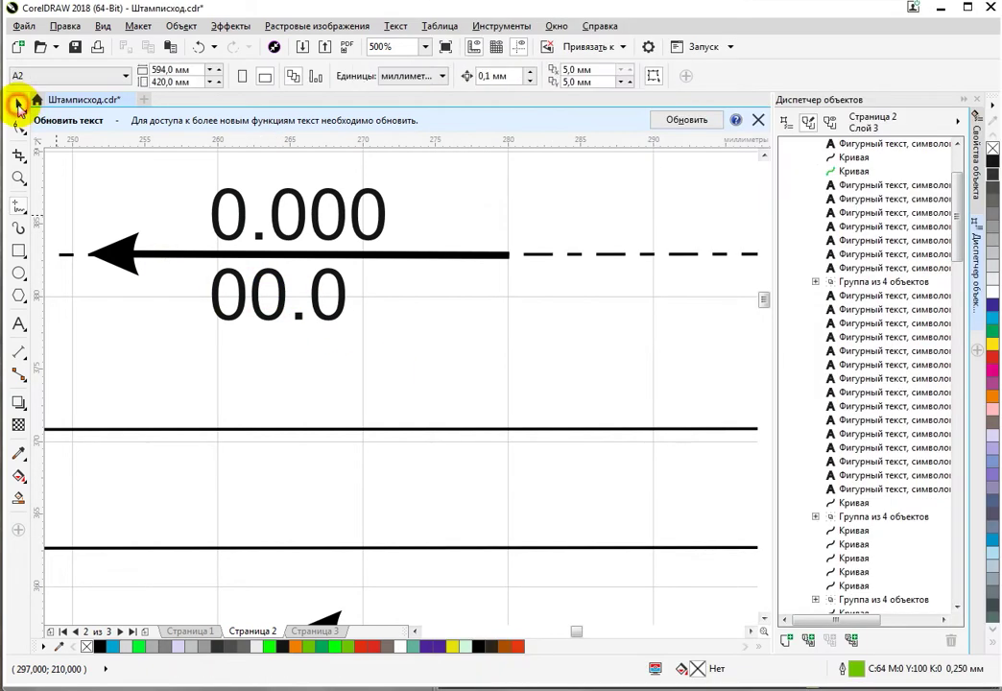
{"action": "double_click", "coordinate": [242, 305]}
{"action": "left_click_drag", "start_coordinate": [207, 293], "coordinate": [274, 301]}
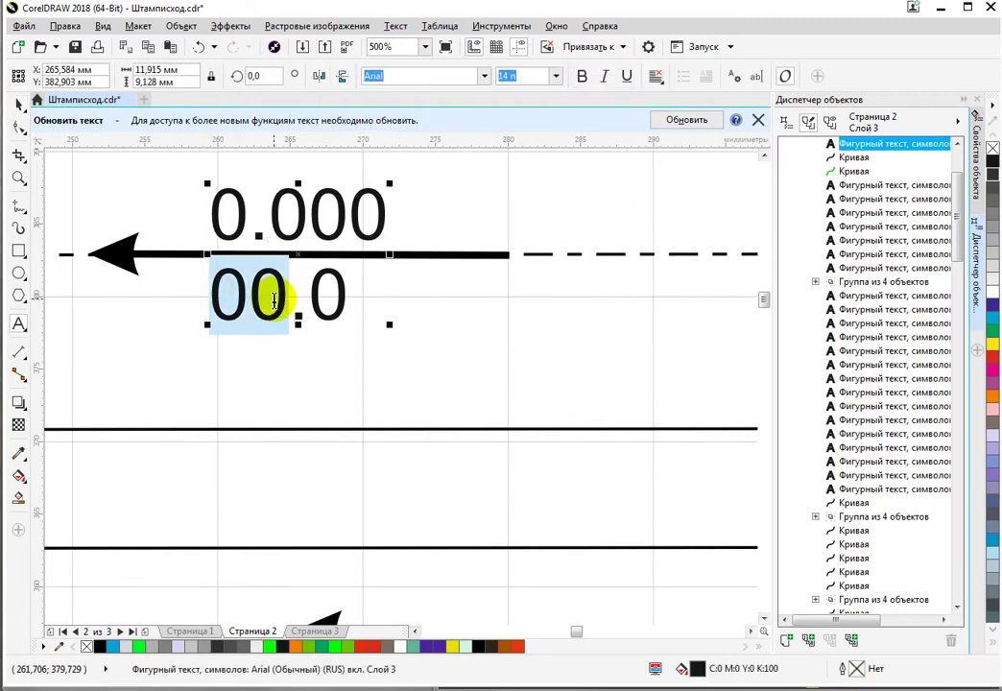
{"action": "type", "text": "172"}
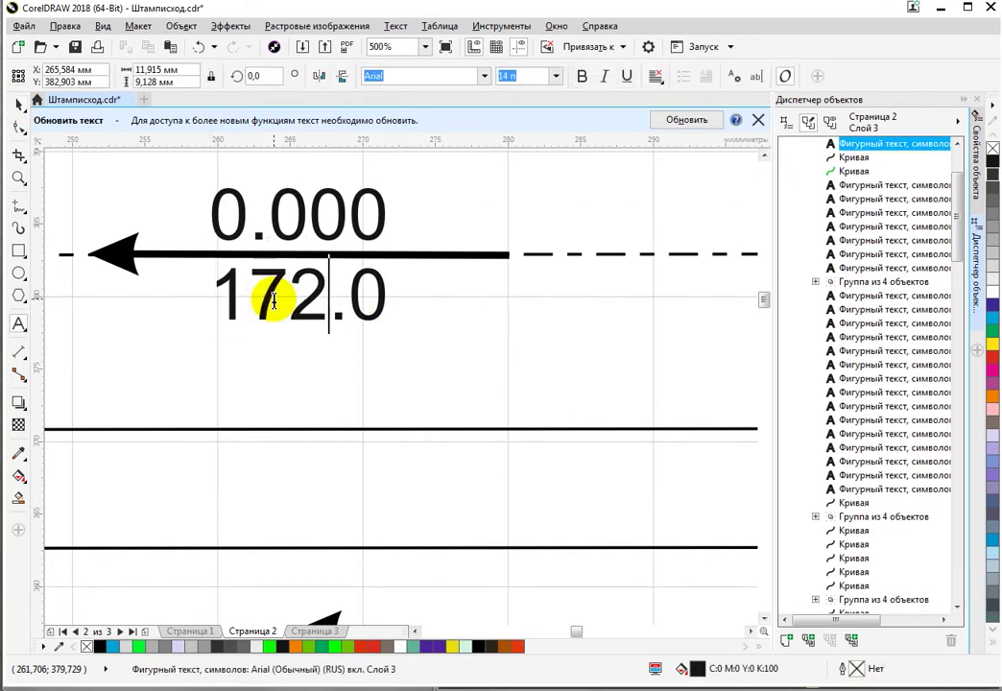
{"action": "left_click", "coordinate": [331, 392]}
{"action": "scroll", "coordinate": [225, 542], "scroll_direction": "up", "scroll_amount": 1}
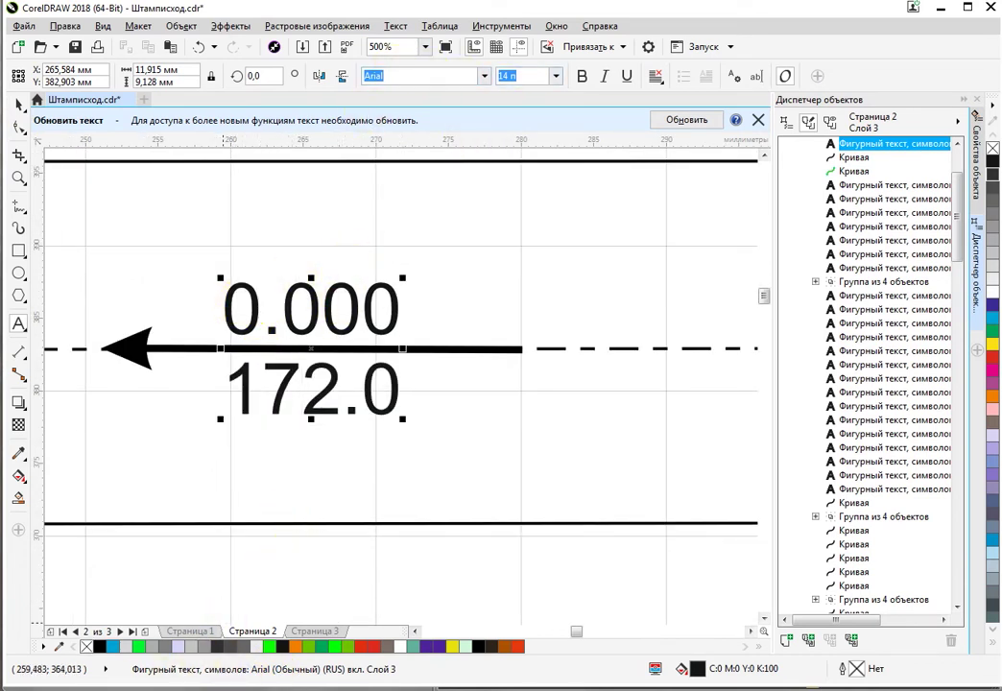
Switch to Excel and open the Рассчет уклонов sheet with the slope calculation table
{"action": "key", "text": "alt+Tab"}
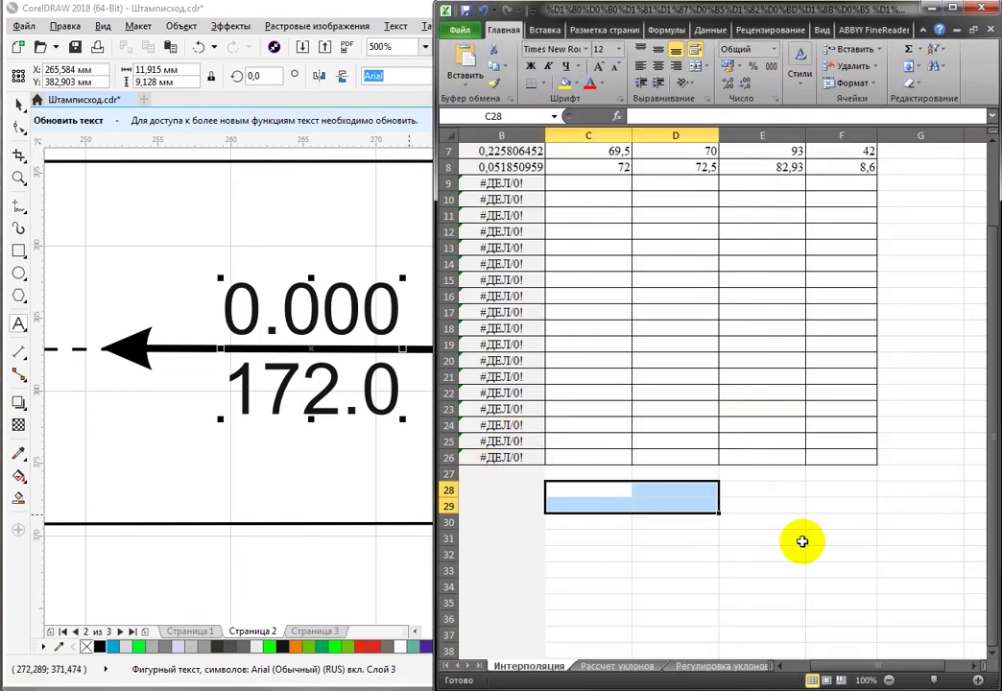
{"action": "left_click", "coordinate": [798, 540]}
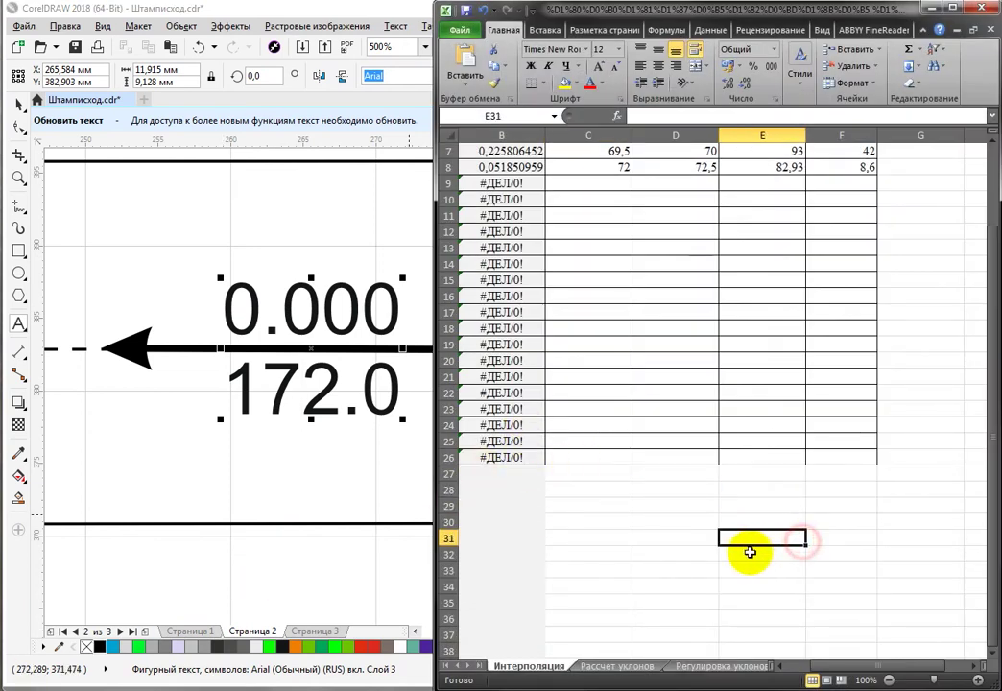
{"action": "left_click", "coordinate": [601, 668]}
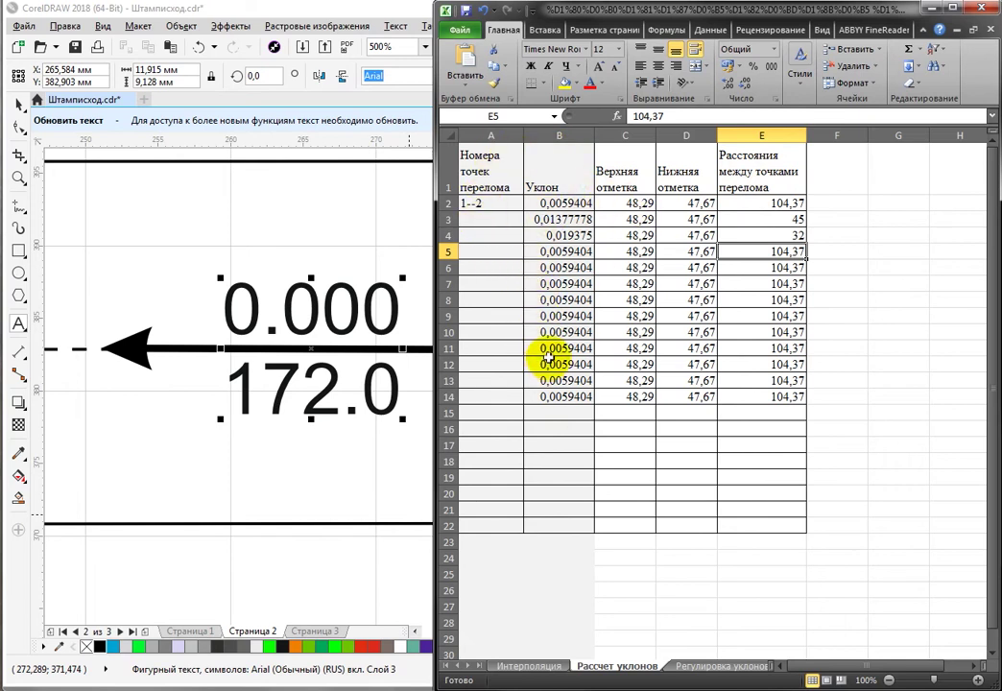
{"action": "left_click", "coordinate": [572, 284]}
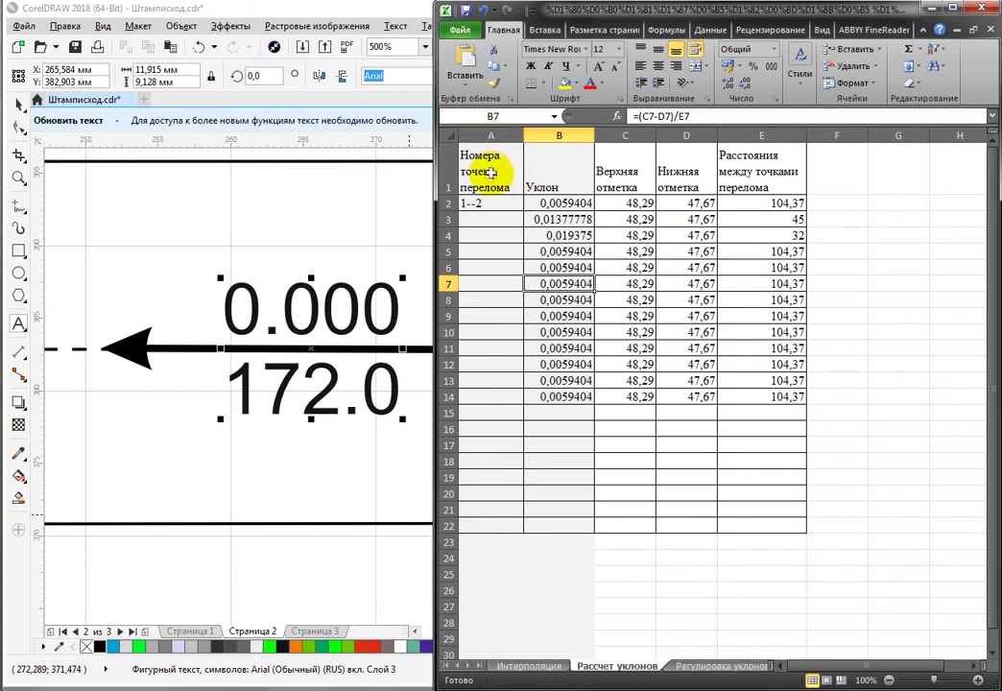
{"action": "left_click", "coordinate": [480, 220]}
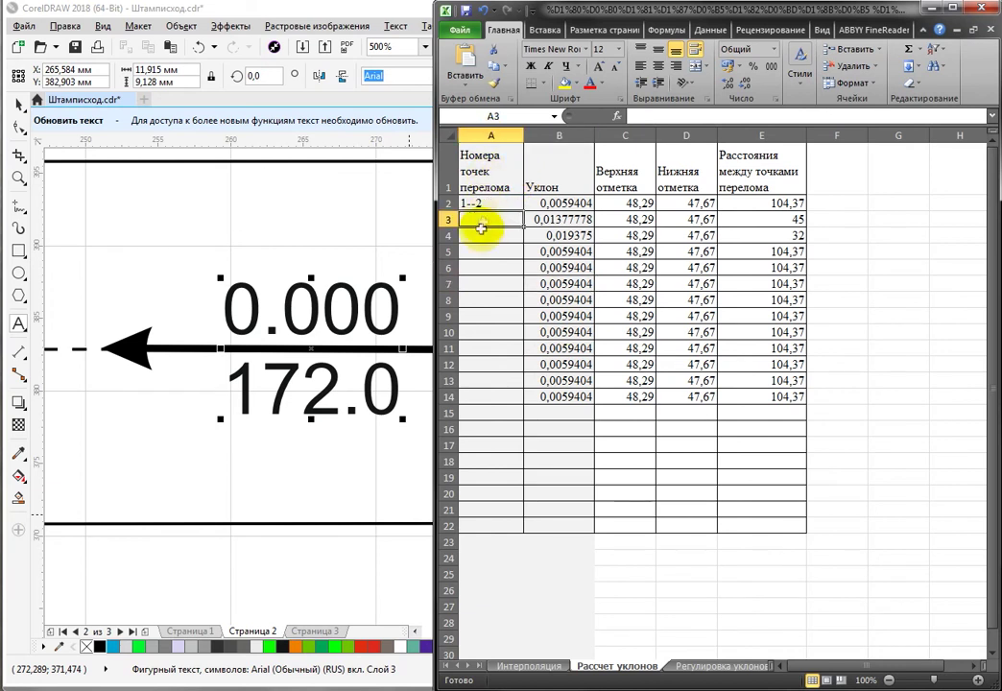
Overwrite the slope formula in B3 with 6576ea, and restore it by filling the formula from B2 down to B4
{"action": "left_click", "coordinate": [535, 220]}
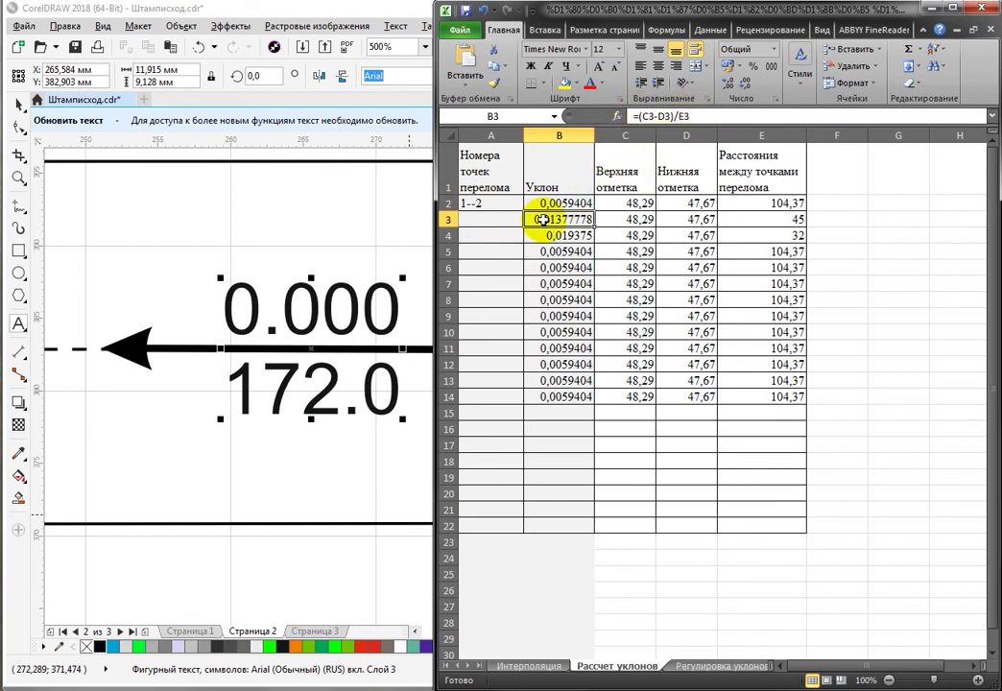
{"action": "type", "text": "6576ea"}
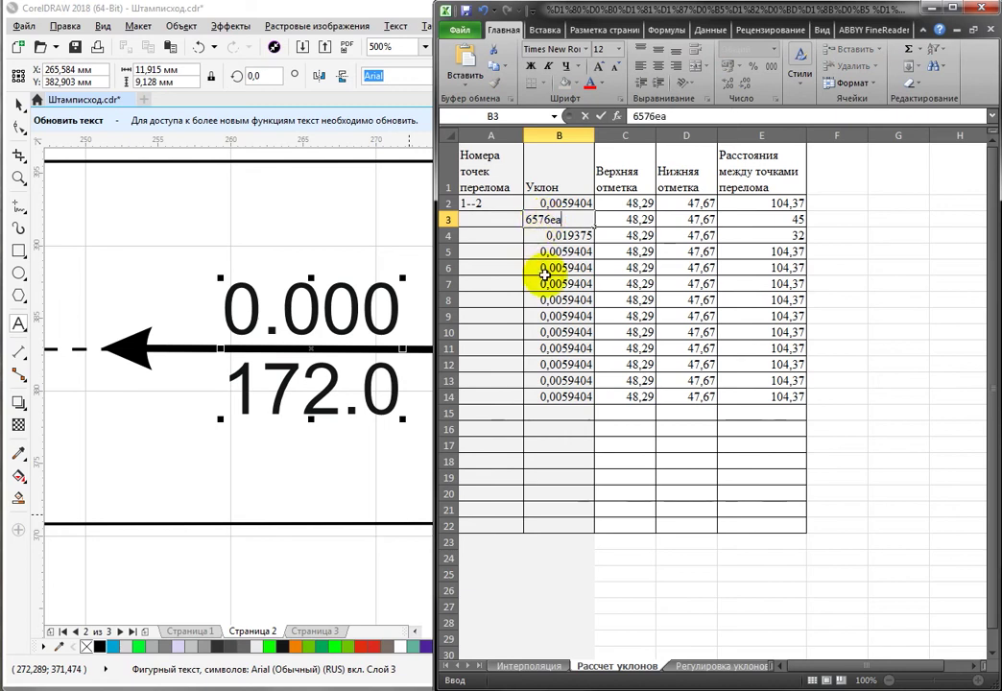
{"action": "left_click", "coordinate": [558, 269]}
{"action": "left_click", "coordinate": [580, 204]}
{"action": "left_click_drag", "start_coordinate": [593, 212], "coordinate": [588, 239]}
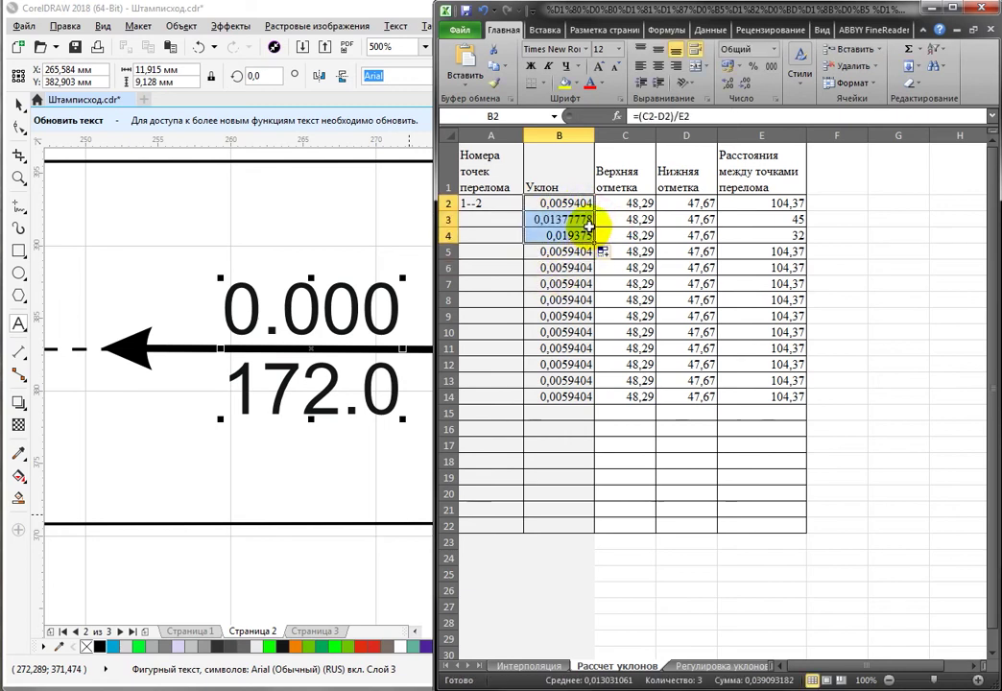
Replace the break point pair in A2 with an entry starting with point 1
{"action": "left_click", "coordinate": [475, 222]}
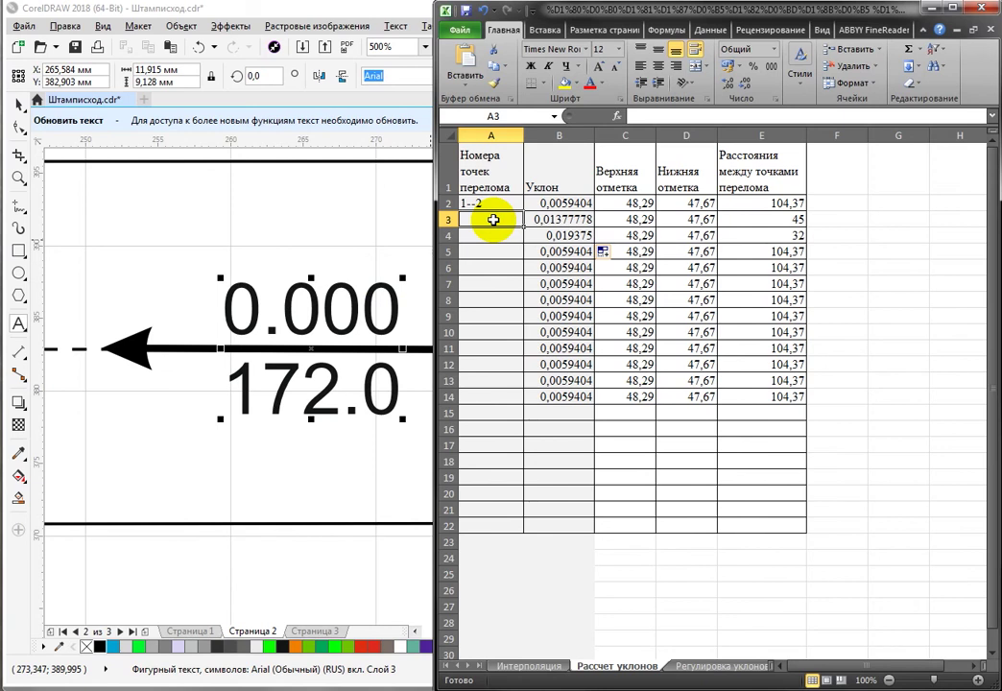
{"action": "left_click", "coordinate": [489, 205]}
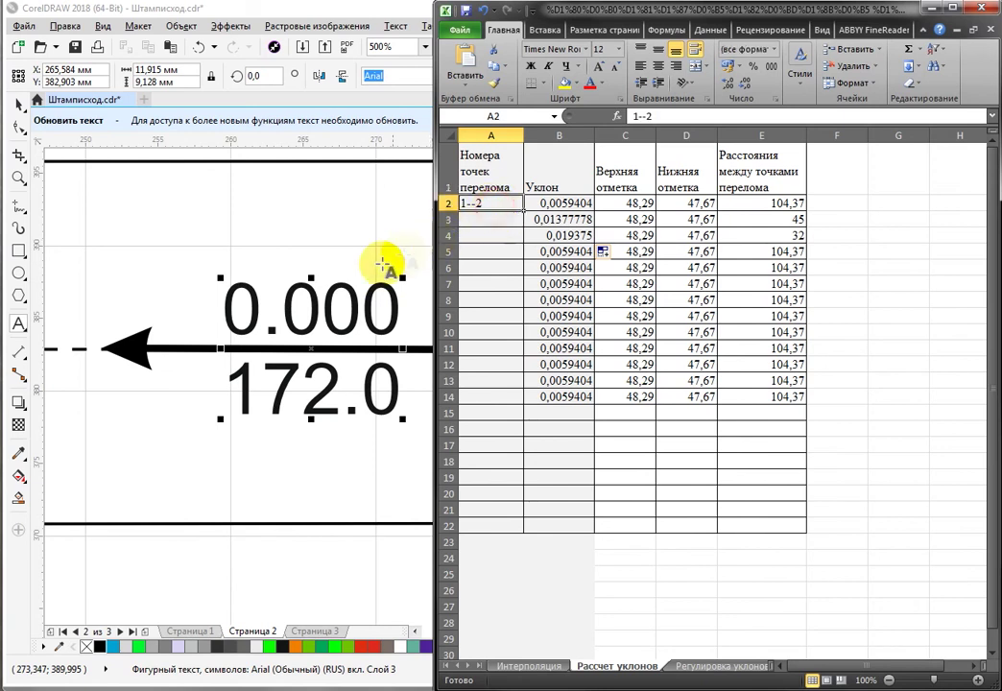
{"action": "type", "text": "1"}
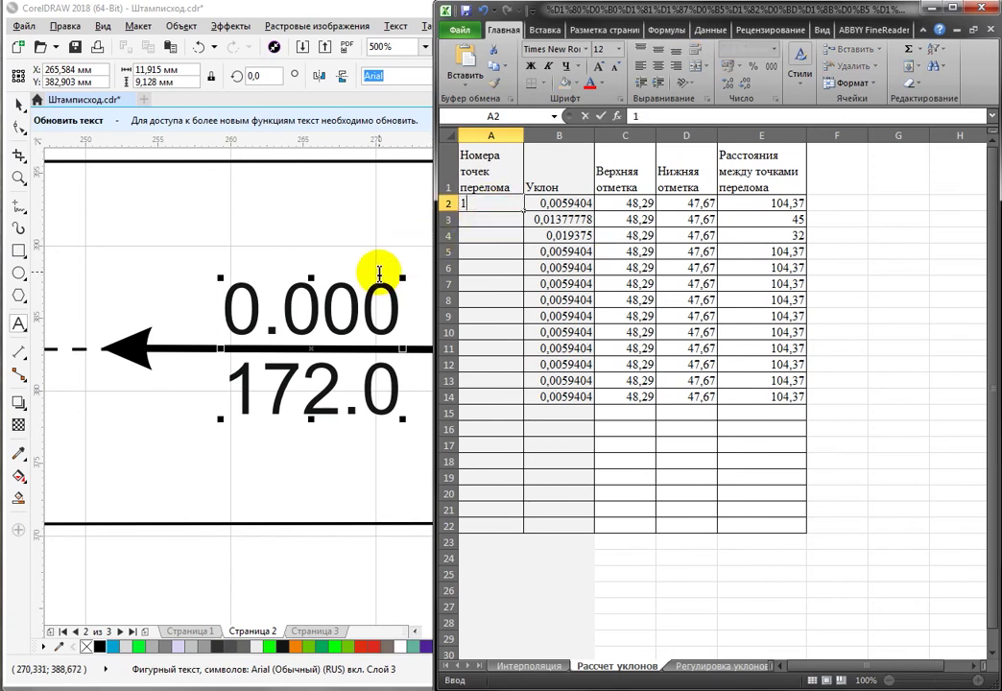